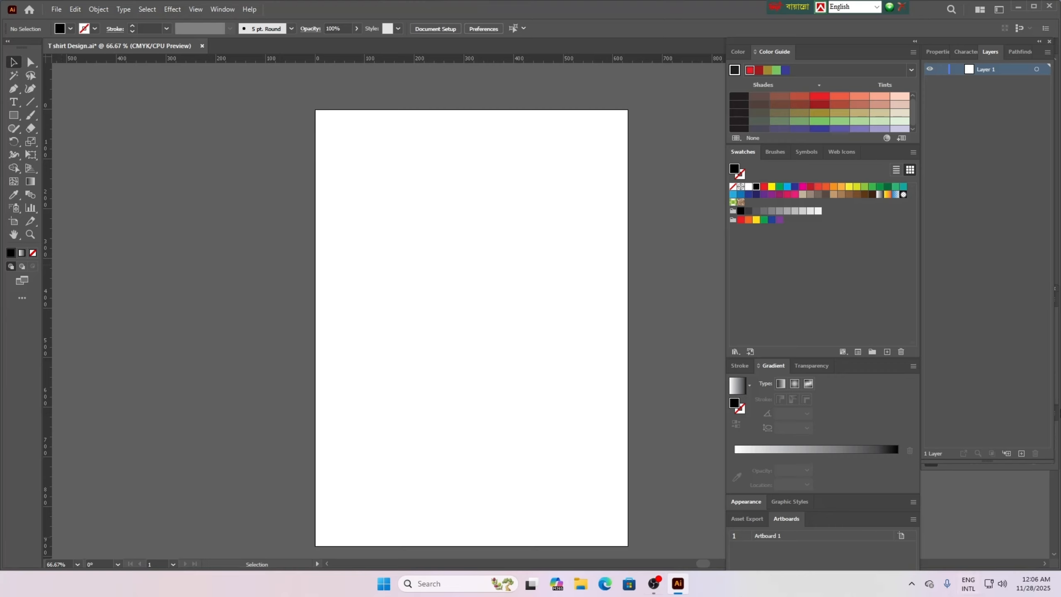
click(854, 6)
click(57, 9)
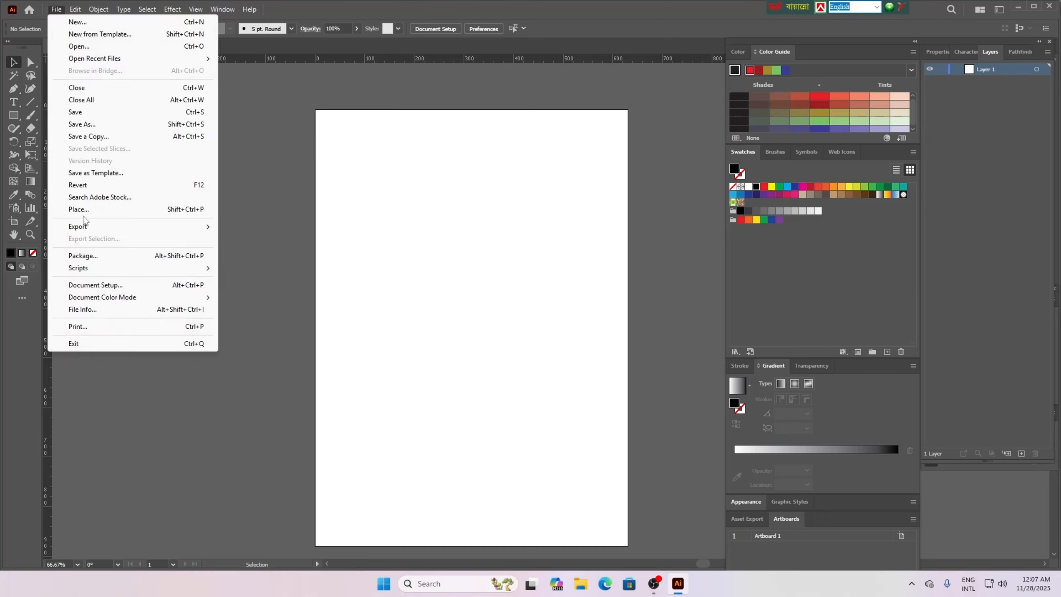
click(85, 209)
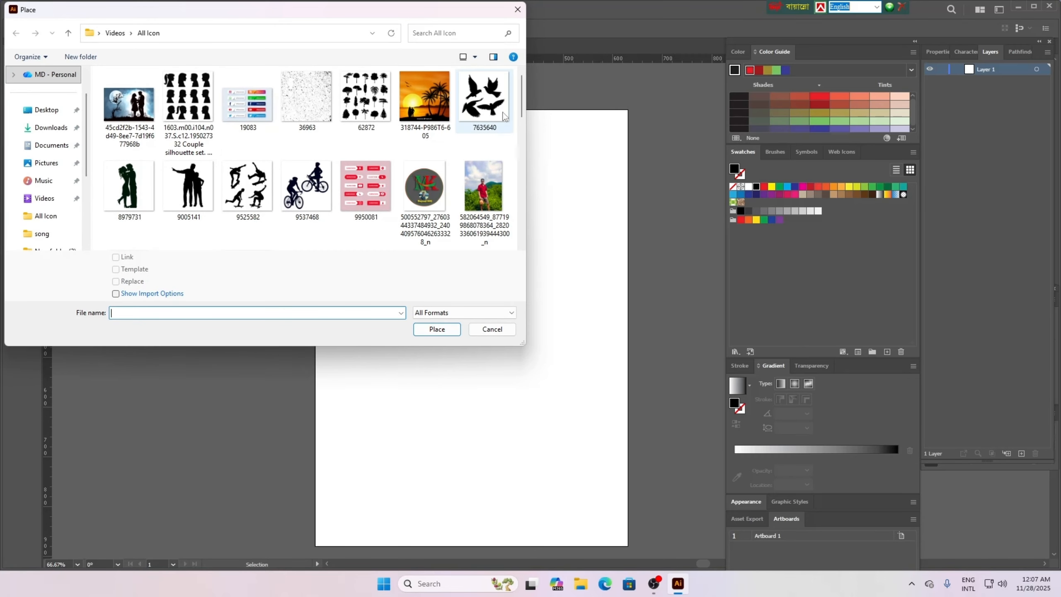
scroll(522, 93, down, 3)
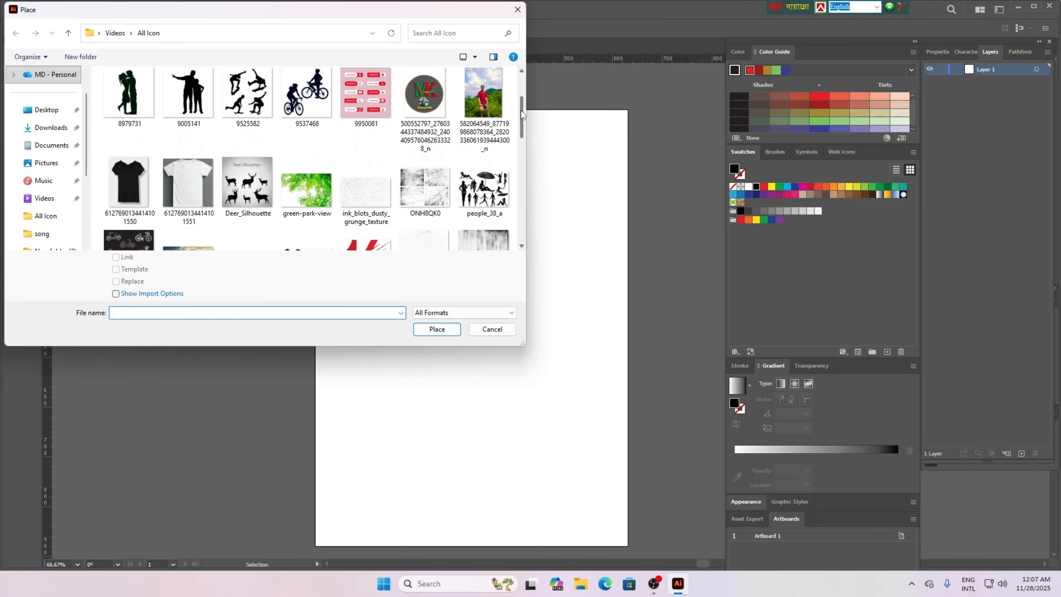
click(190, 192)
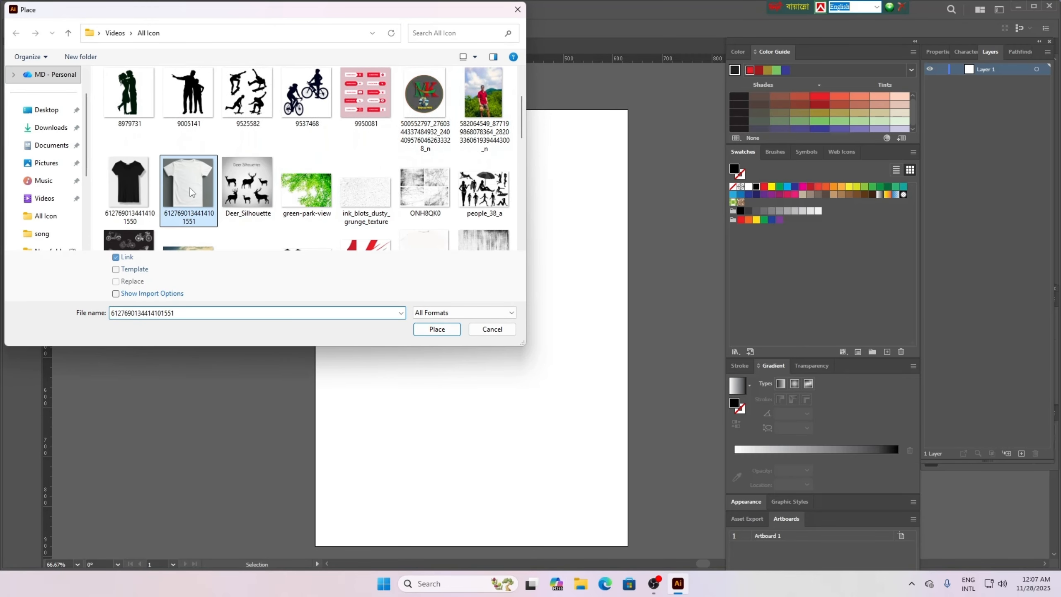
click(439, 331)
click(243, 197)
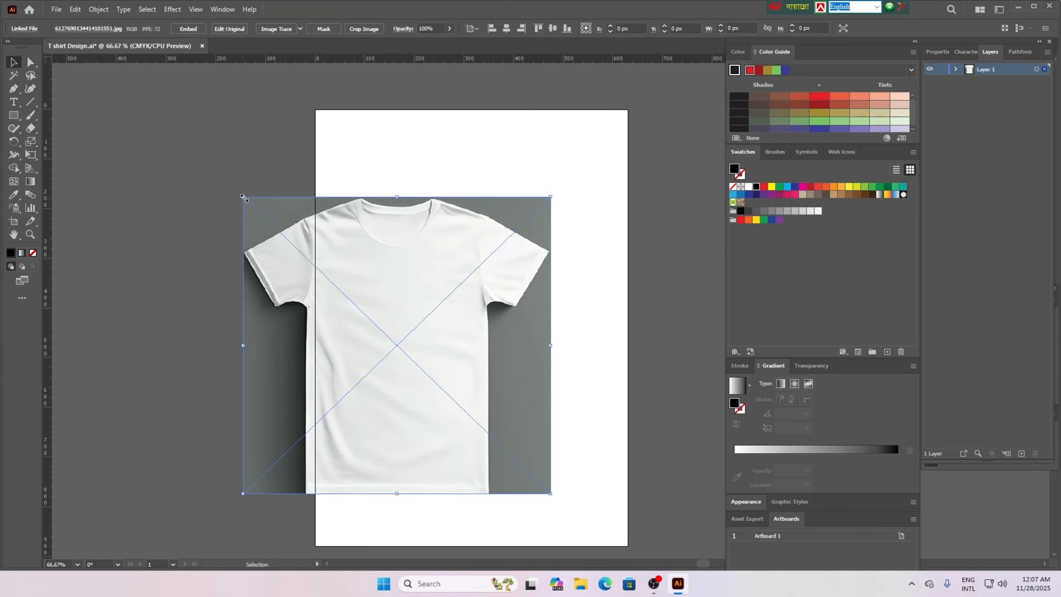
drag(398, 312, 473, 313)
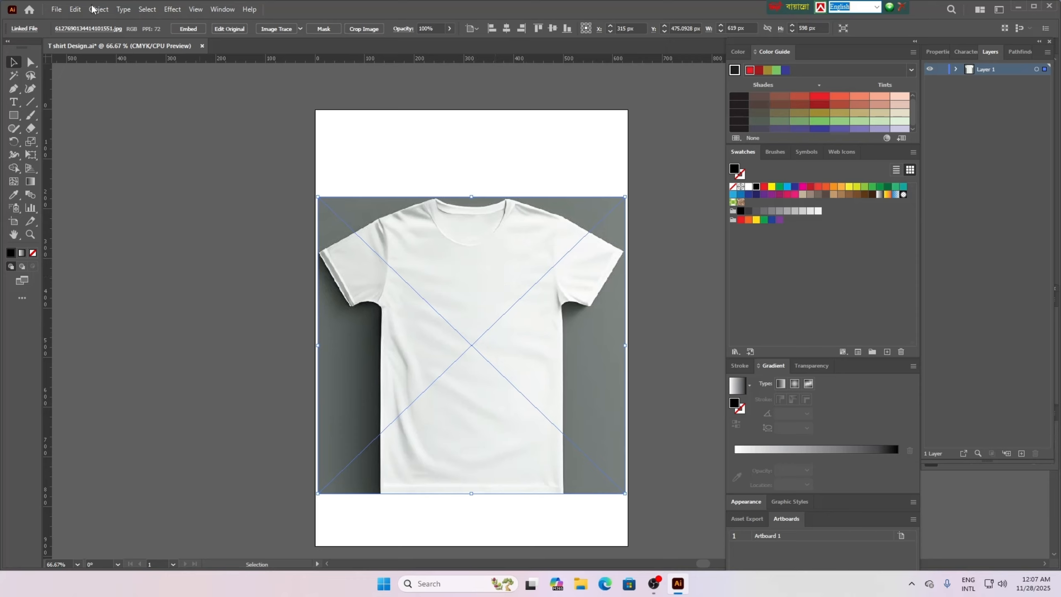
click(188, 30)
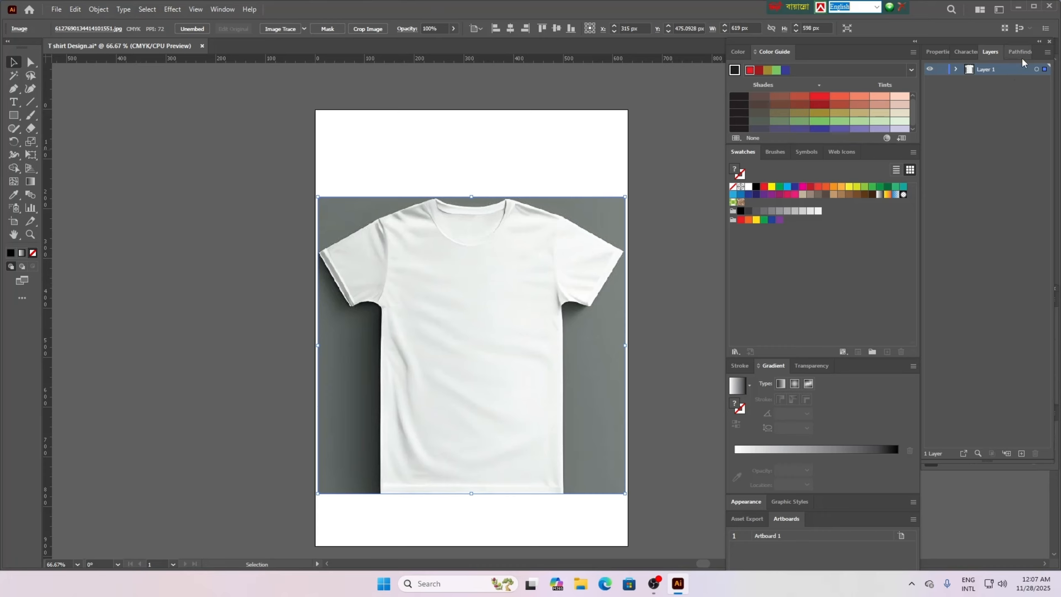
Add a new layer above Layer 1 and lock Layer 1.
click(1023, 455)
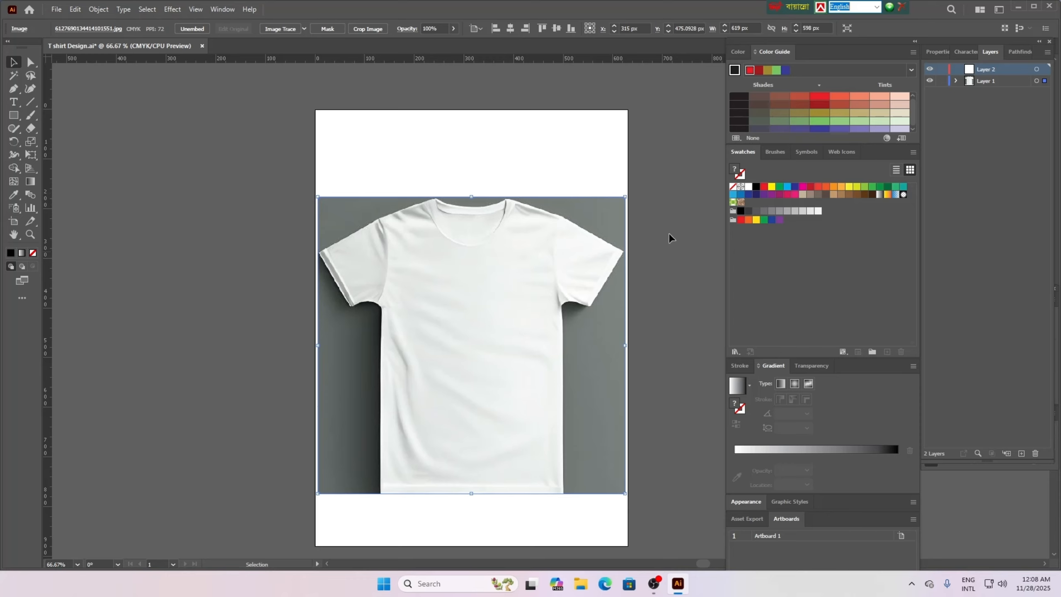
click(940, 82)
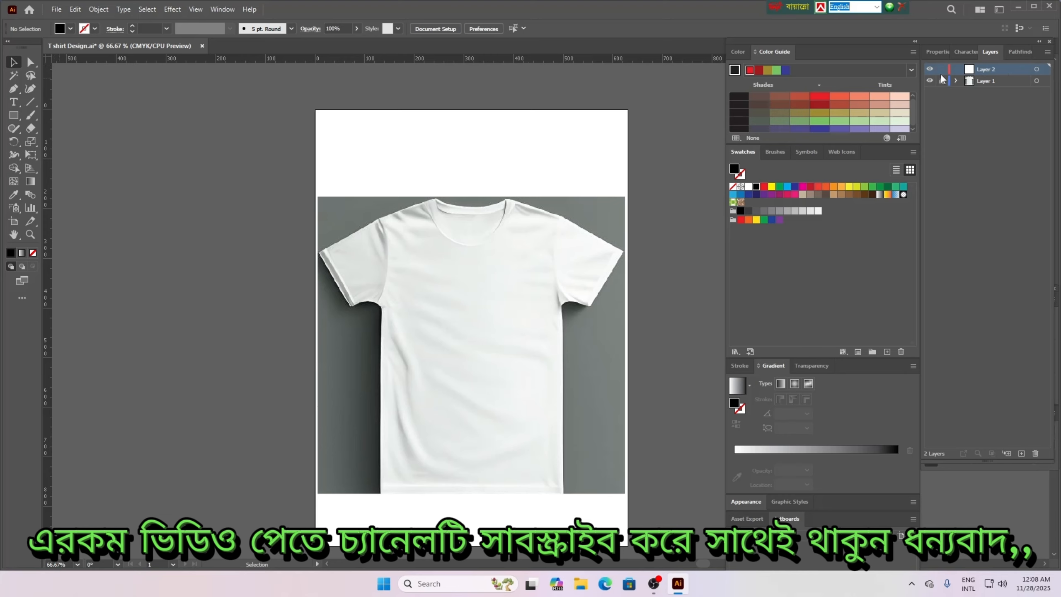
Add the point text "16" and scale it to about 381 pt over the front of the T-shirt.
click(13, 102)
click(274, 261)
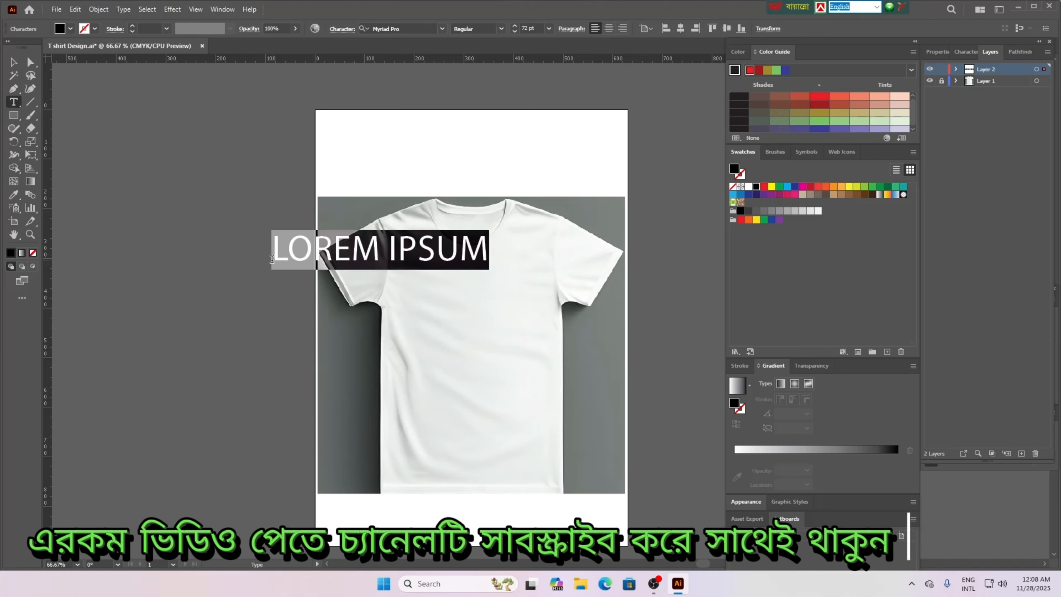
key(BackSpace)
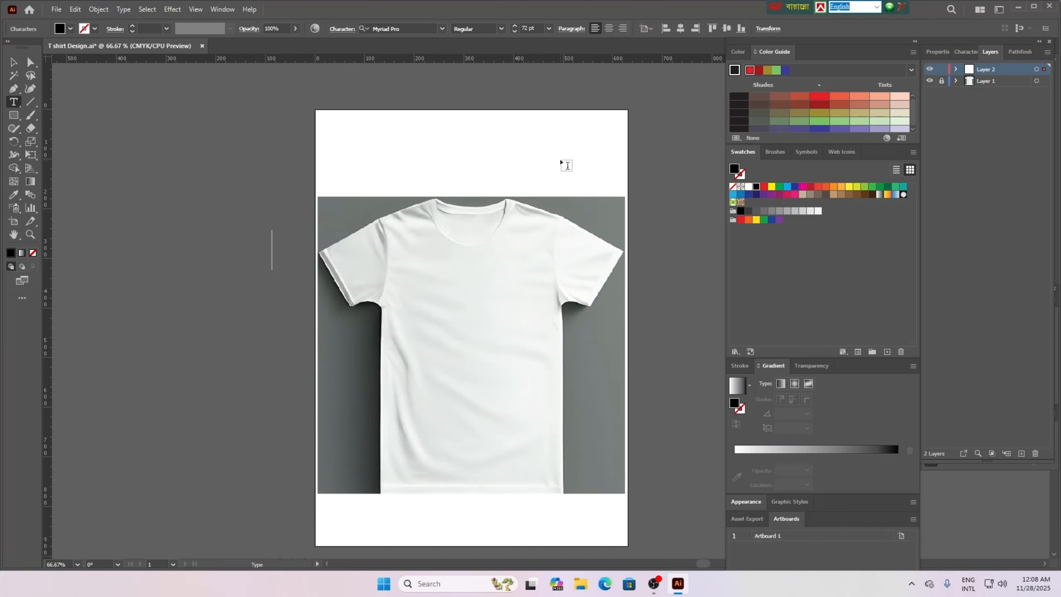
text(16)
click(14, 65)
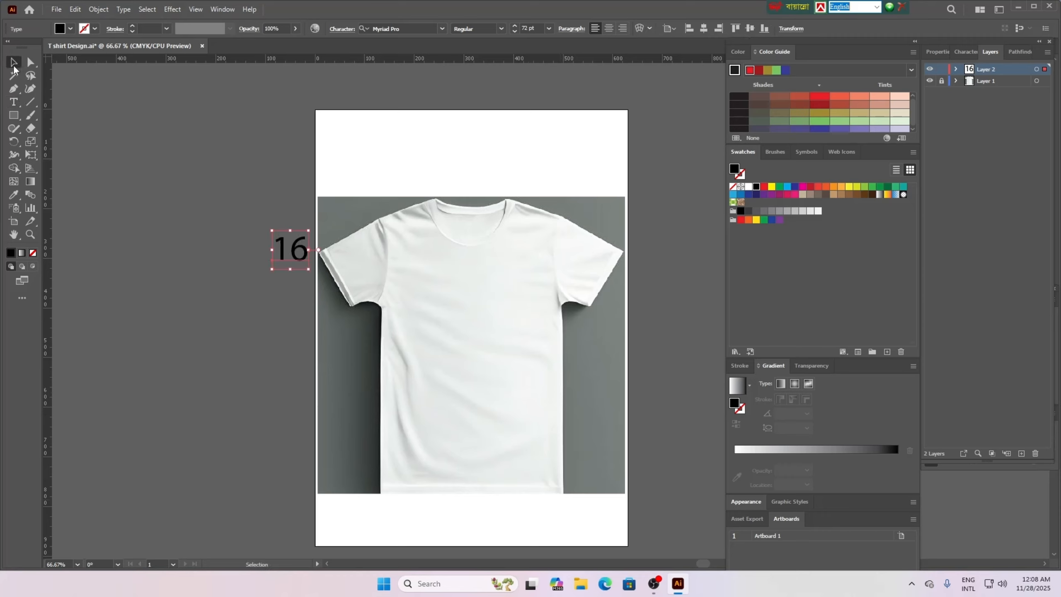
drag(309, 268, 472, 436)
drag(391, 353, 480, 371)
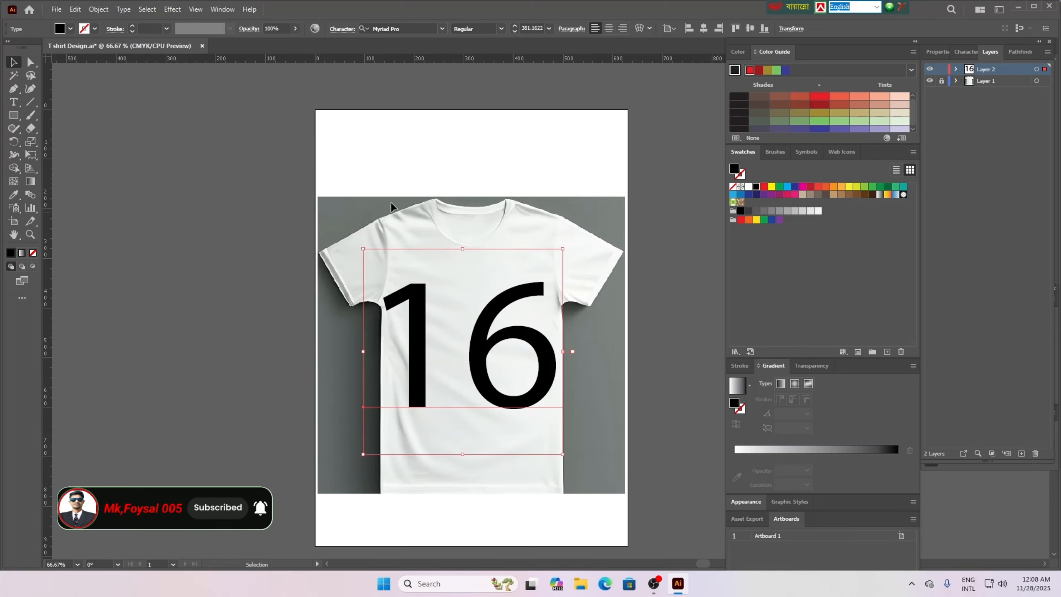
Change the 16 text's font to Li Shohid Shafkat Samir Unicode and reposition it on the shirt's chest.
click(961, 54)
click(1040, 69)
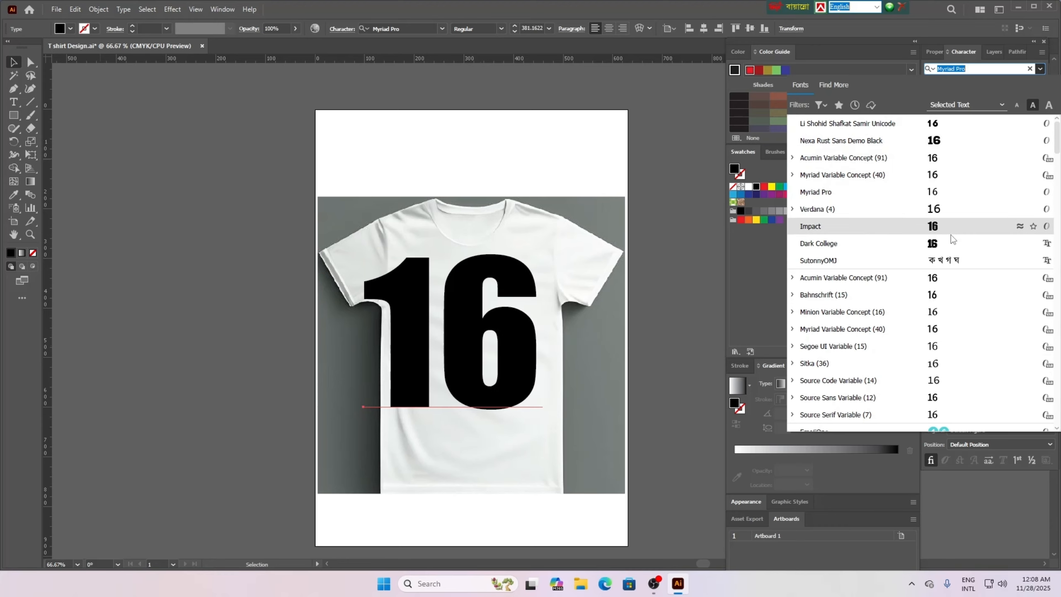
scroll(951, 235, down, 1)
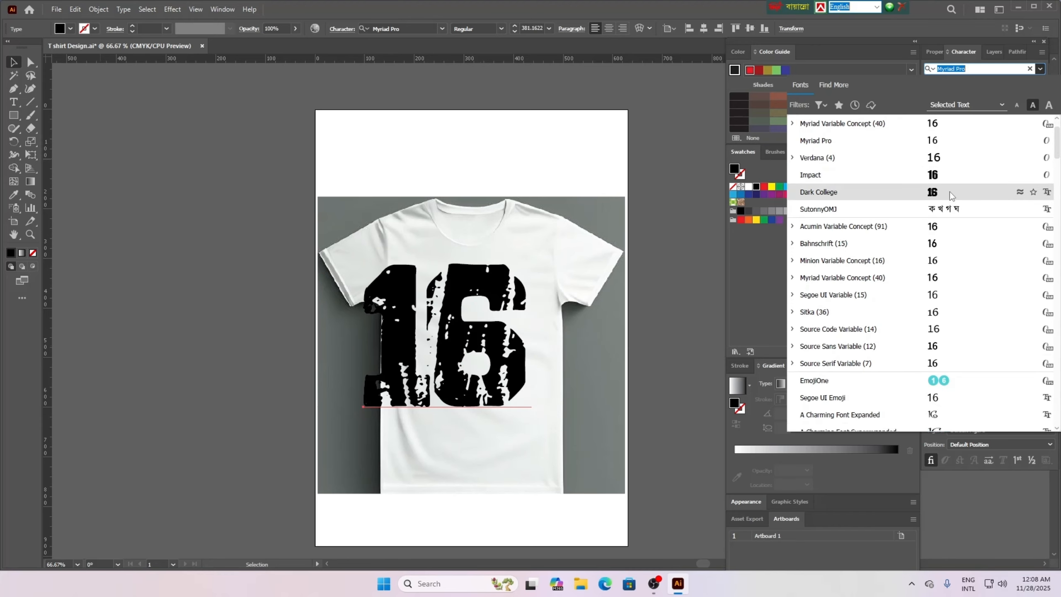
scroll(947, 236, down, 3)
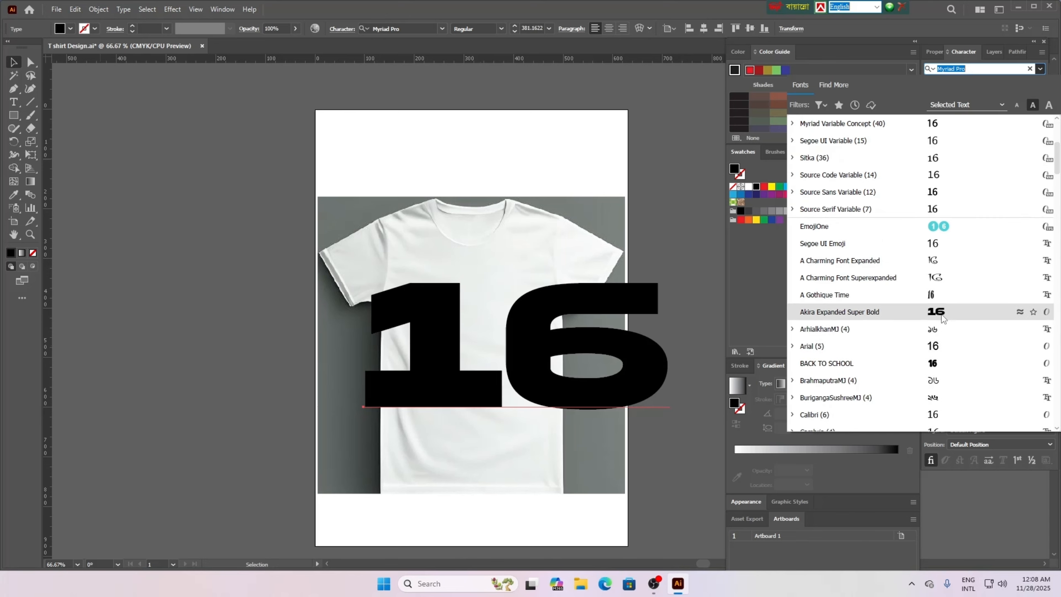
scroll(943, 360, down, 3)
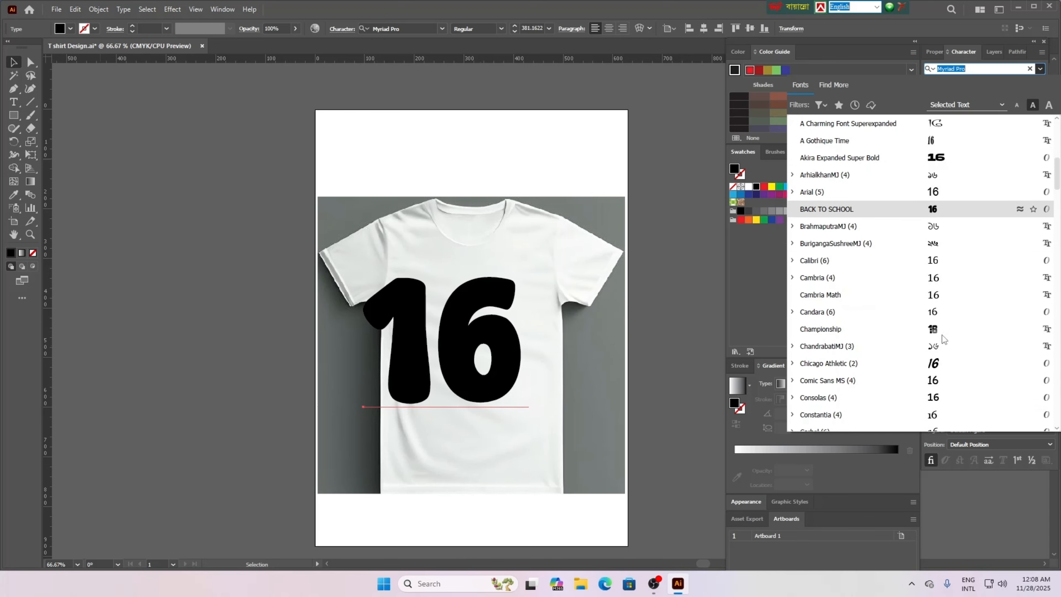
scroll(943, 337, up, 7)
click(942, 123)
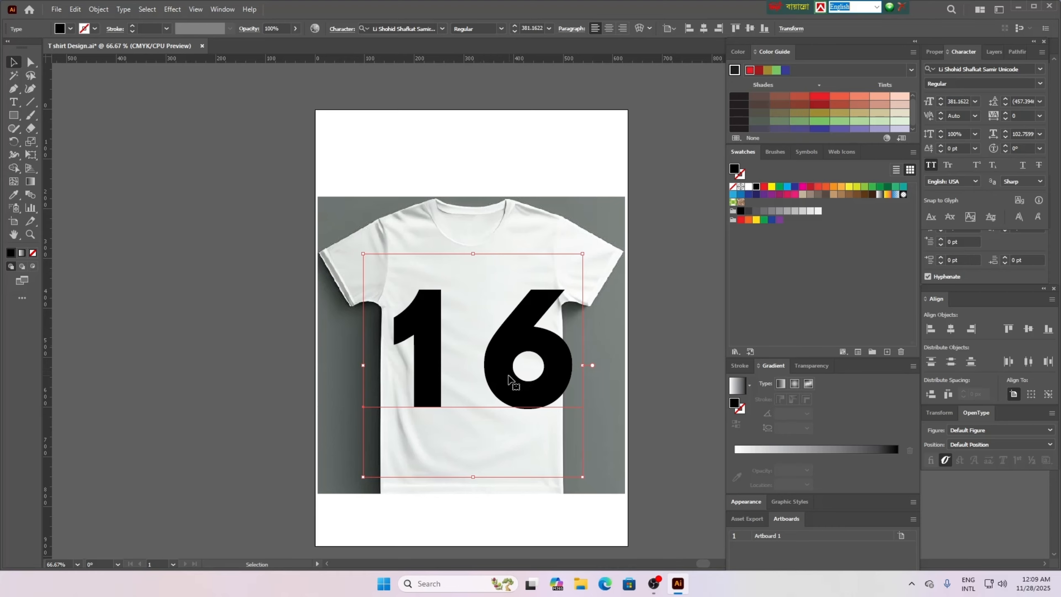
drag(508, 376, 492, 356)
click(628, 339)
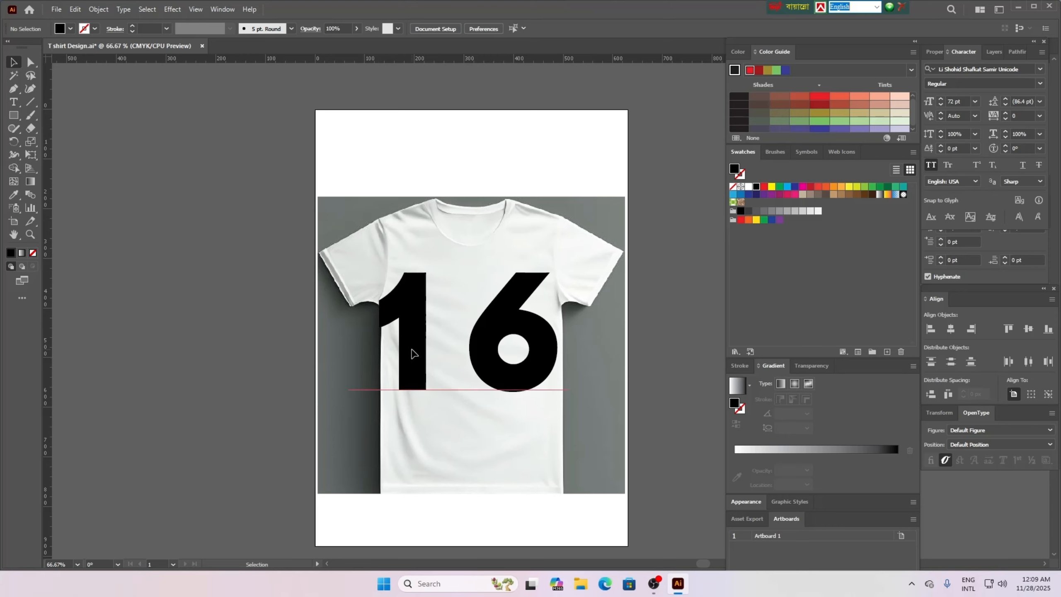
Move the 16 text off the artboard's left side and, after unlocking Layer 1, the T-shirt image off its right side.
drag(414, 355, 117, 288)
click(483, 321)
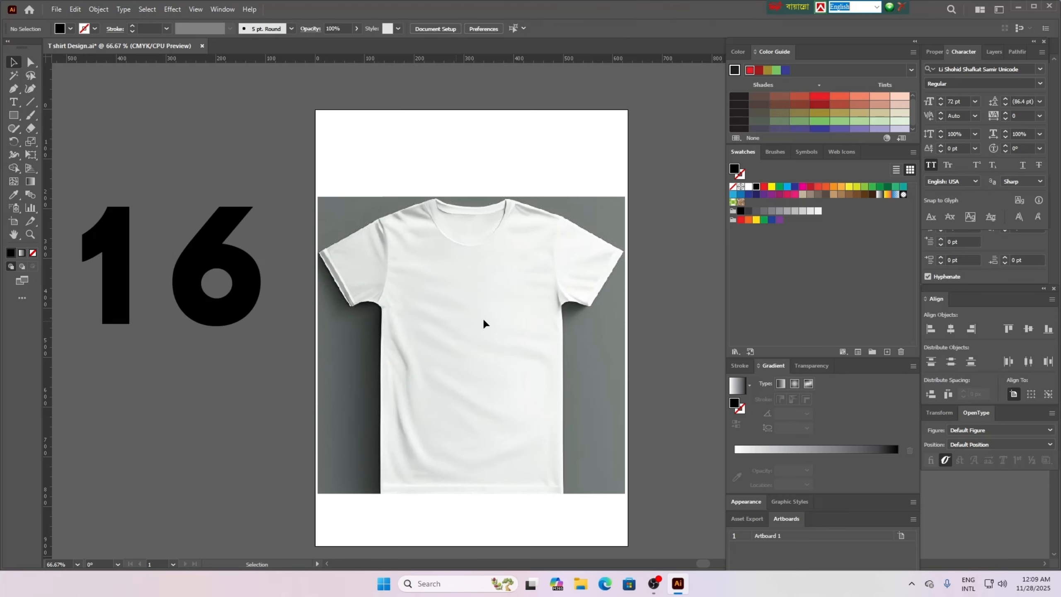
click(994, 51)
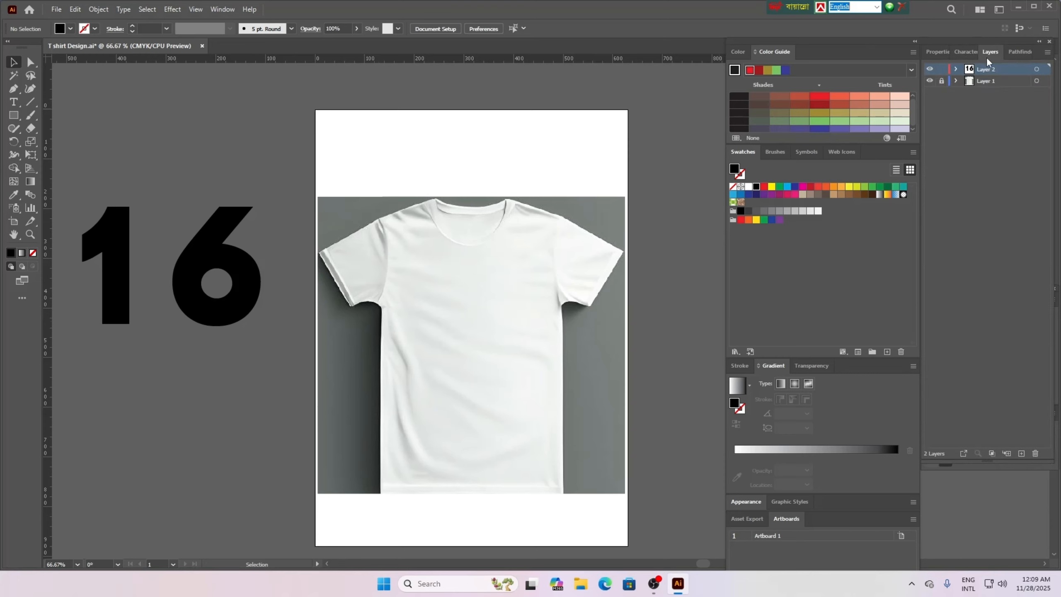
click(941, 85)
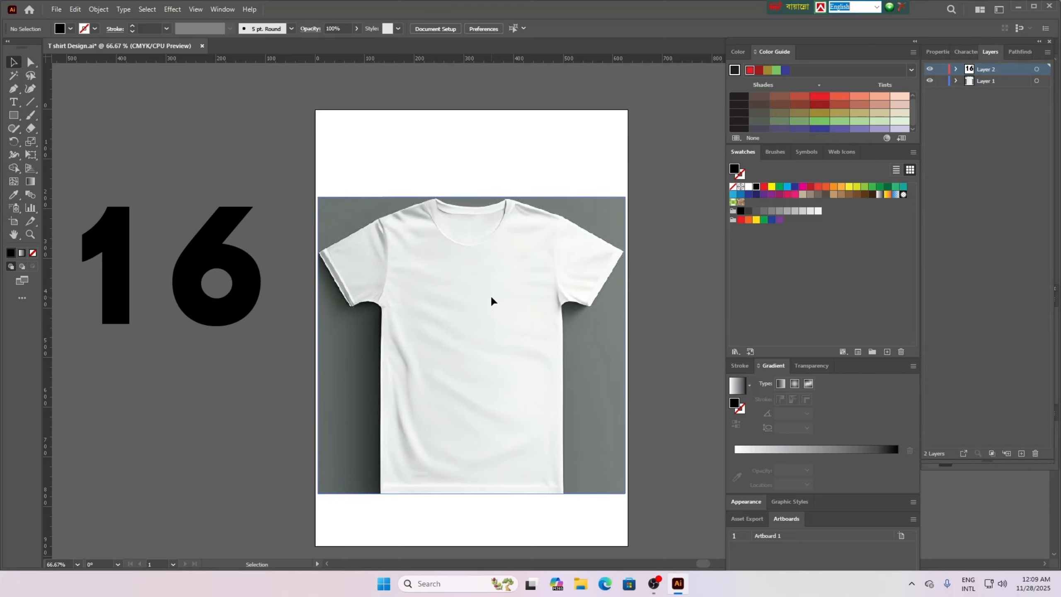
click(491, 294)
drag(455, 281, 741, 305)
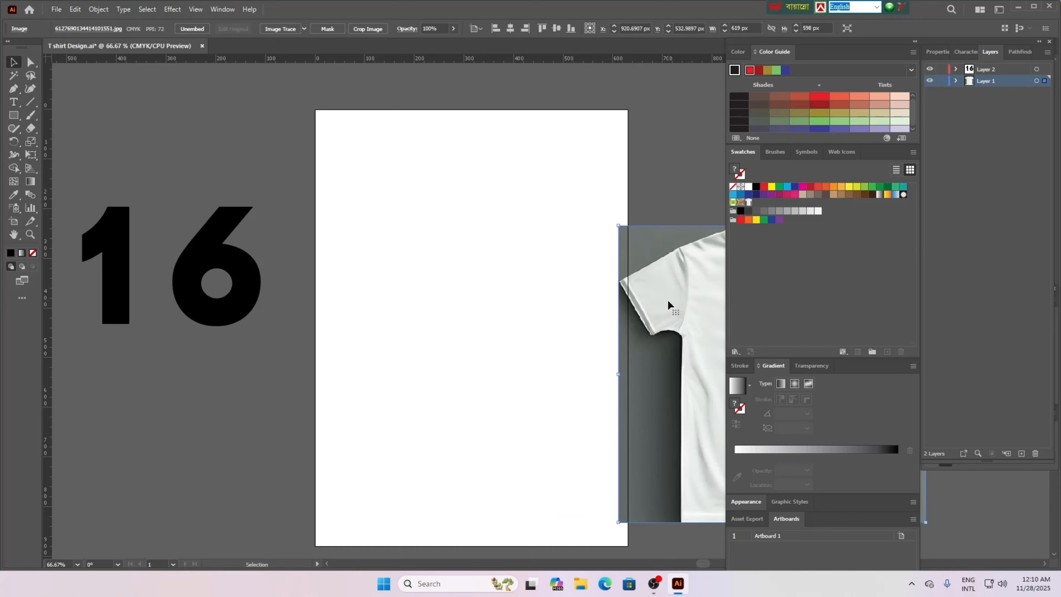
drag(667, 298, 713, 305)
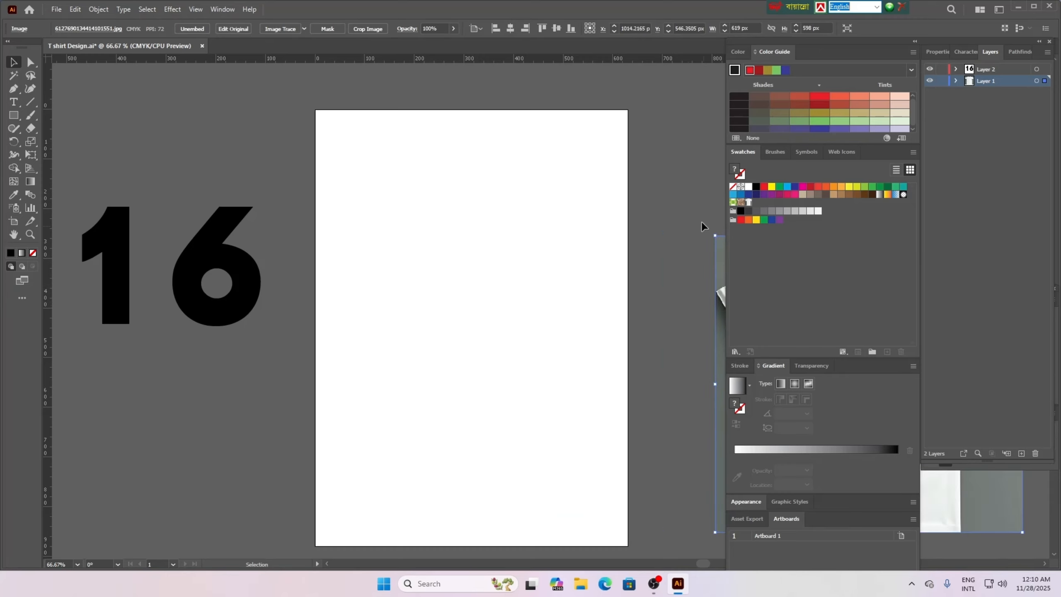
click(696, 200)
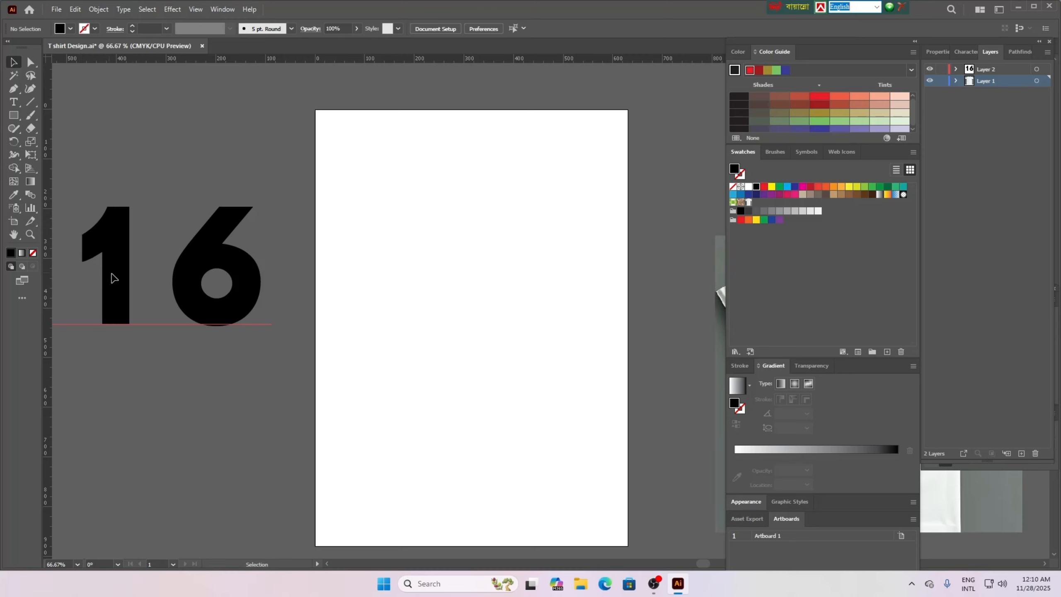
Move the 16 text back onto the middle of the artboard and convert it to outlines.
drag(105, 270, 401, 308)
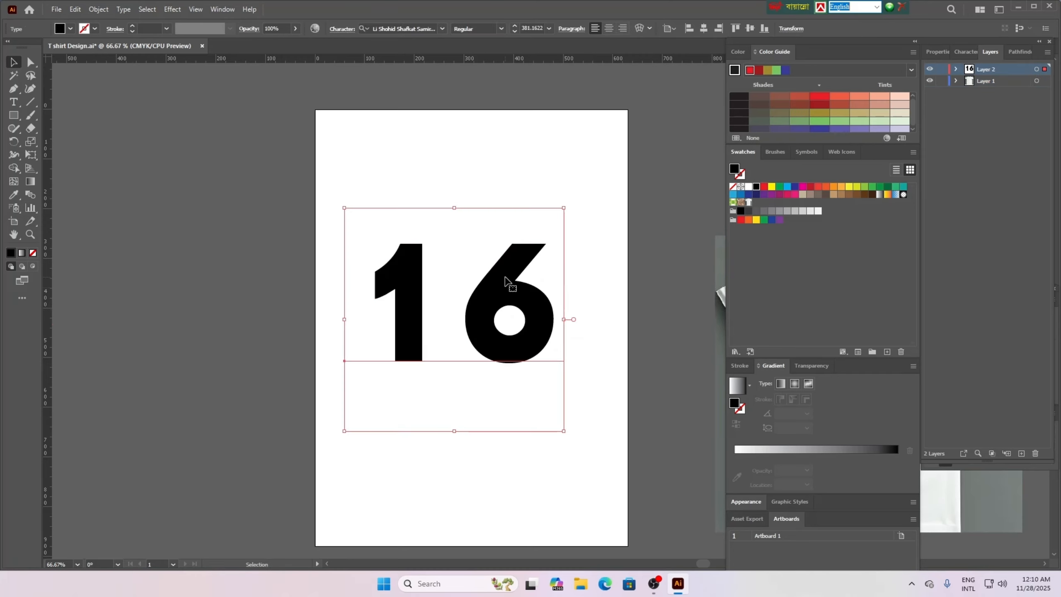
drag(506, 279, 509, 275)
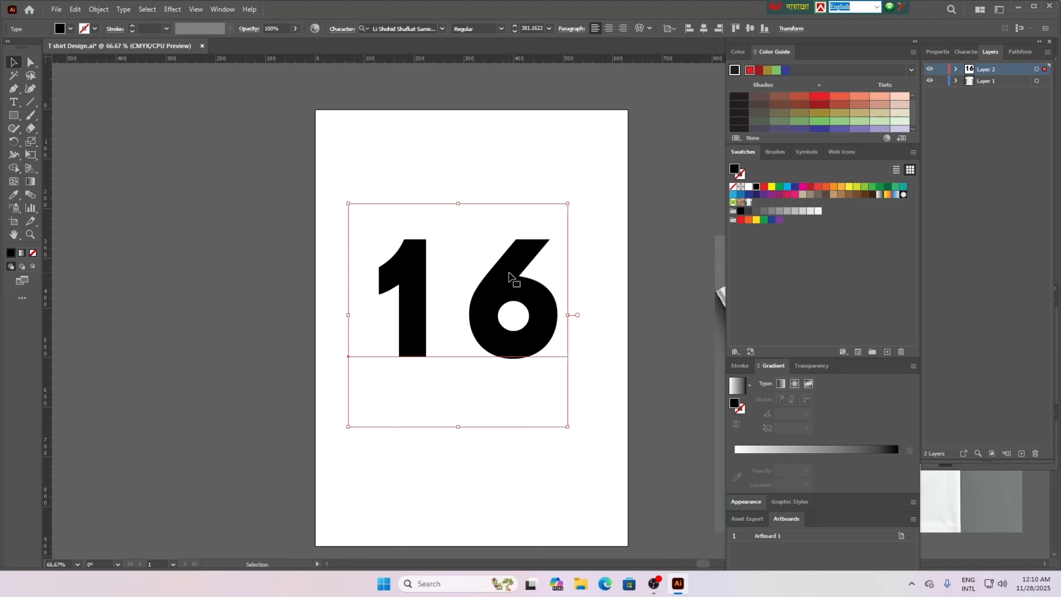
right_click(509, 275)
mouse_move(550, 339)
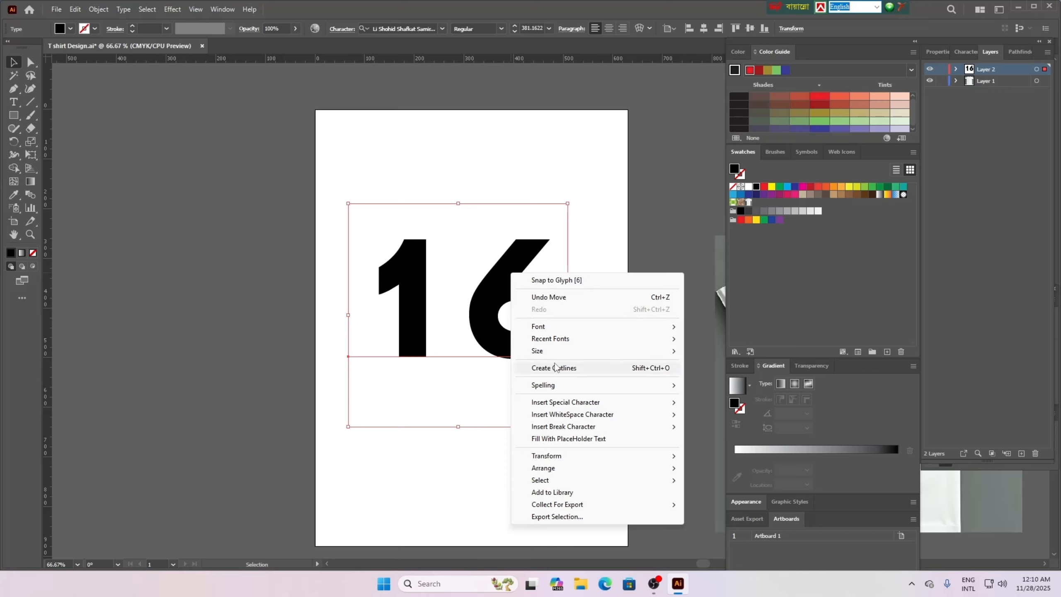
click(568, 369)
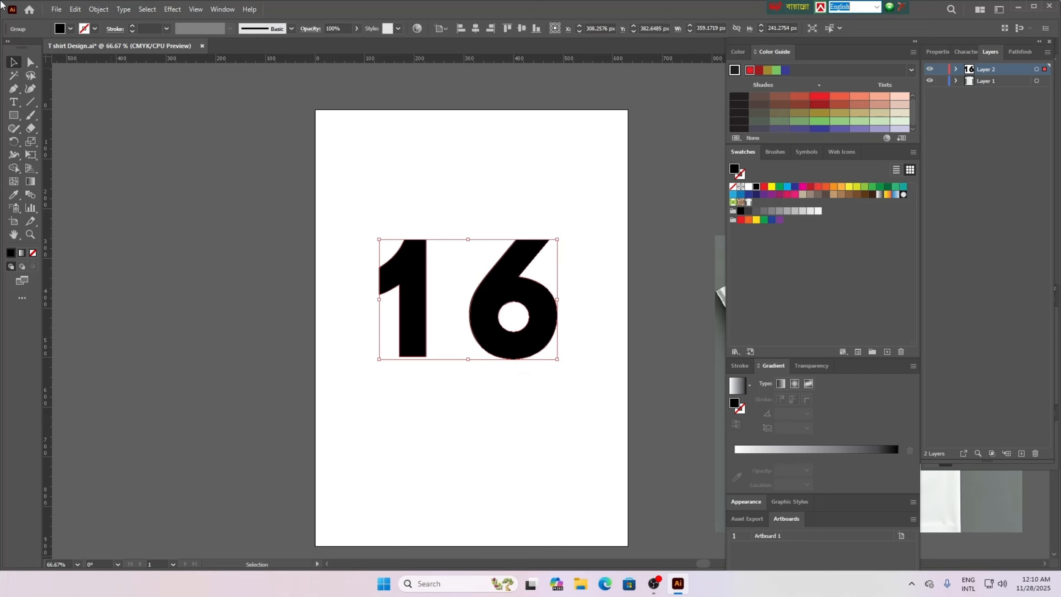
Ungroup the outlined 1 and 6 into separate shapes.
right_click(489, 287)
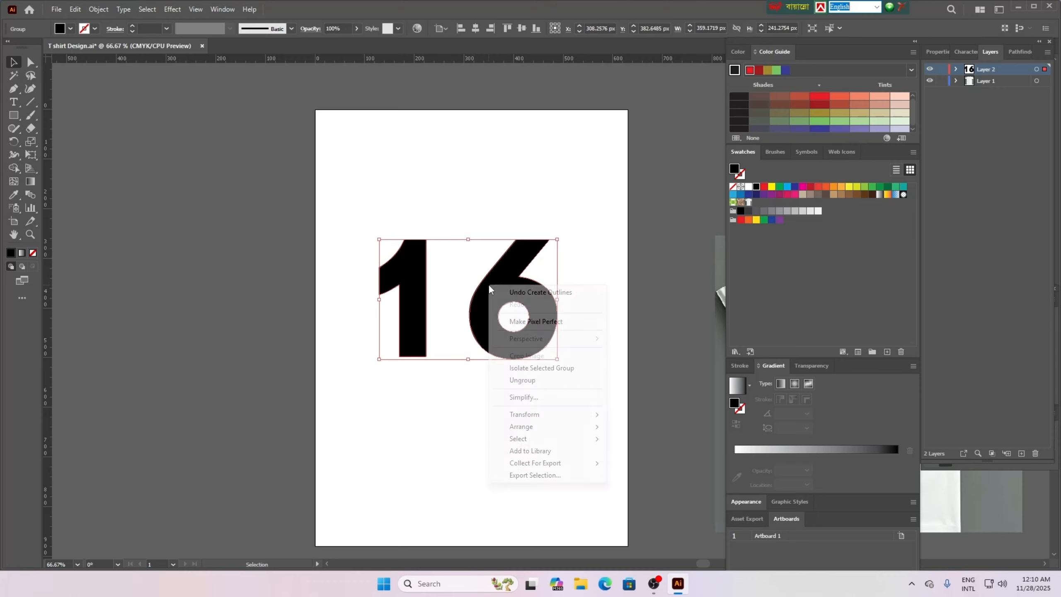
click(522, 380)
click(558, 401)
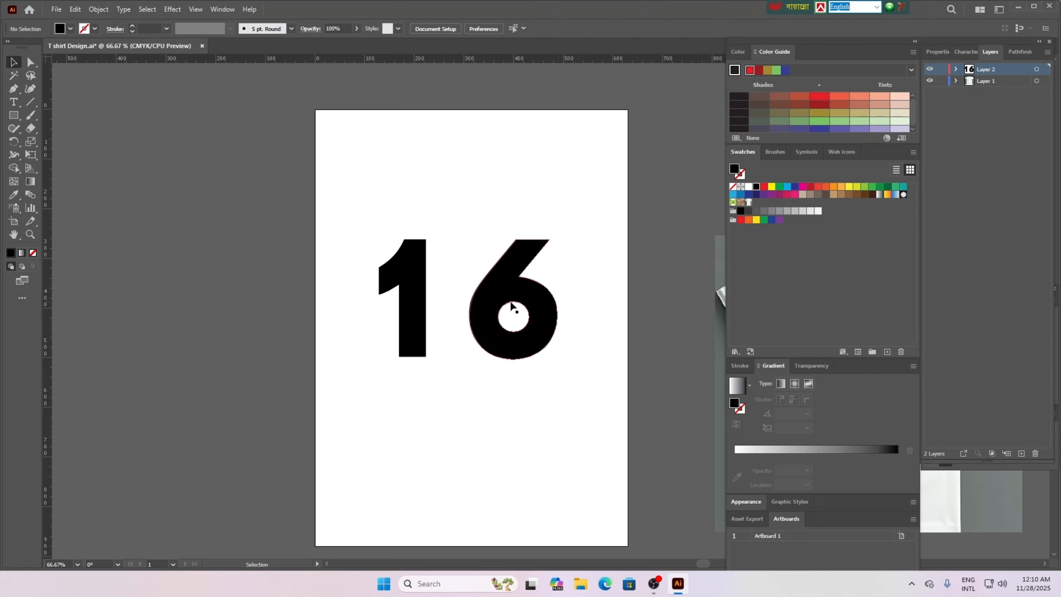
Nudge the 6 left to an X position of about 365 px, closer to the 1.
click(486, 308)
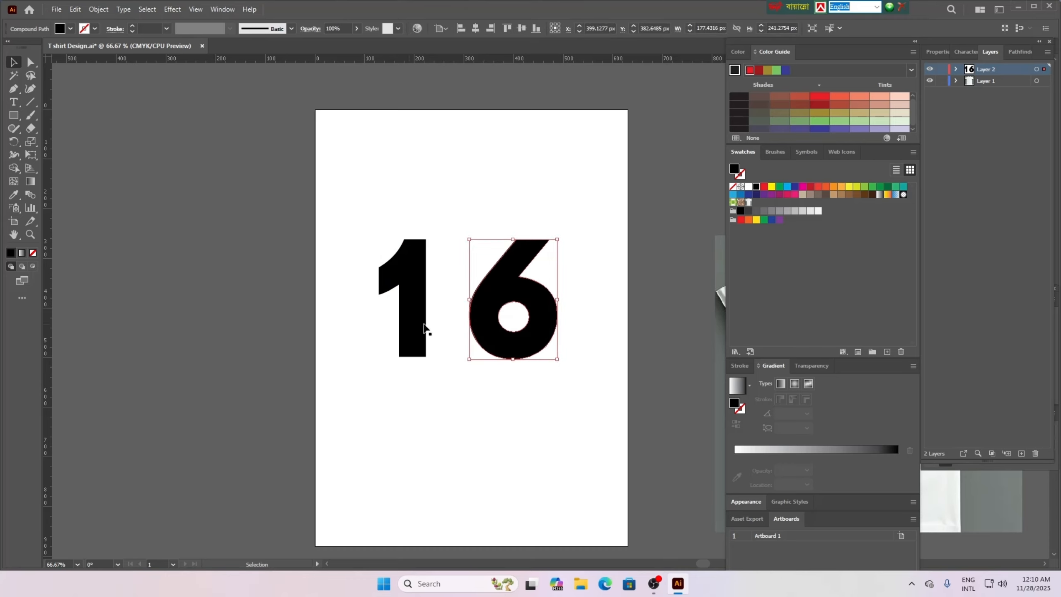
key(Left)
key(Left)
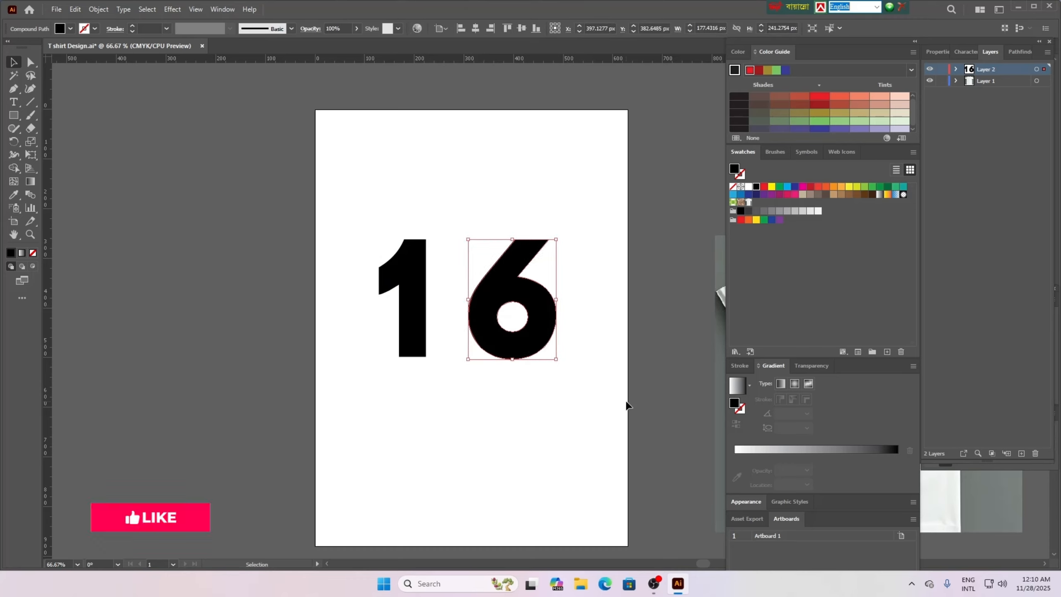
key(Left)
key(Left)
key(Left)
key(Left)
key(Left)
key(Left)
key(Left)
key(Left)
key(Left)
key(Left)
key(Left)
key(Left)
key(Left)
key(Left)
key(Left)
key(Left)
key(Left)
key(Left)
key(Left)
key(Left)
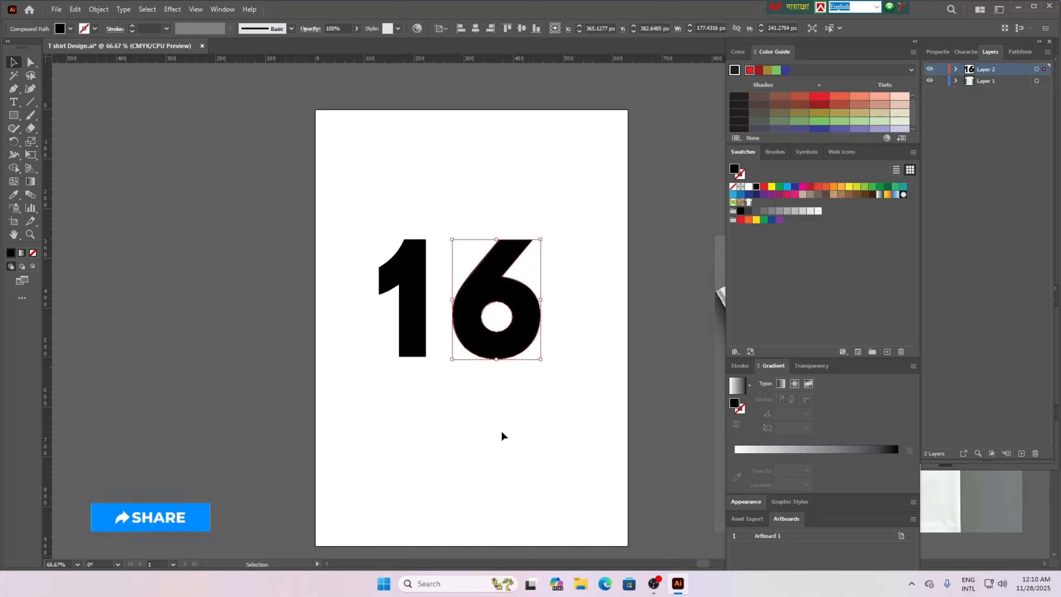
click(502, 434)
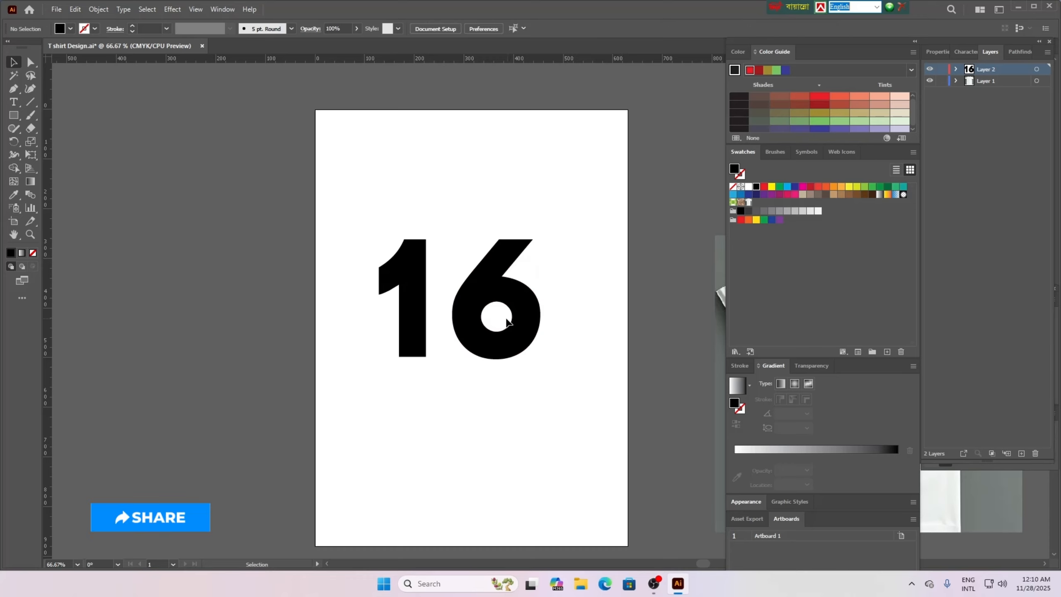
Nudge the 6 slightly to the right, widening its gap from the 1.
click(532, 314)
key(Right)
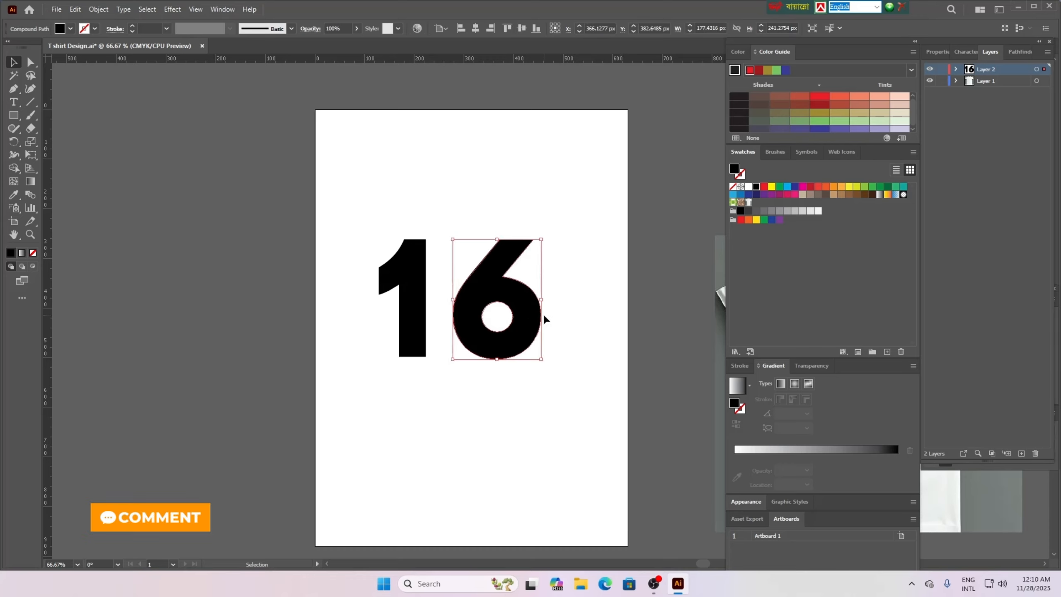
drag(543, 312, 545, 313)
click(564, 377)
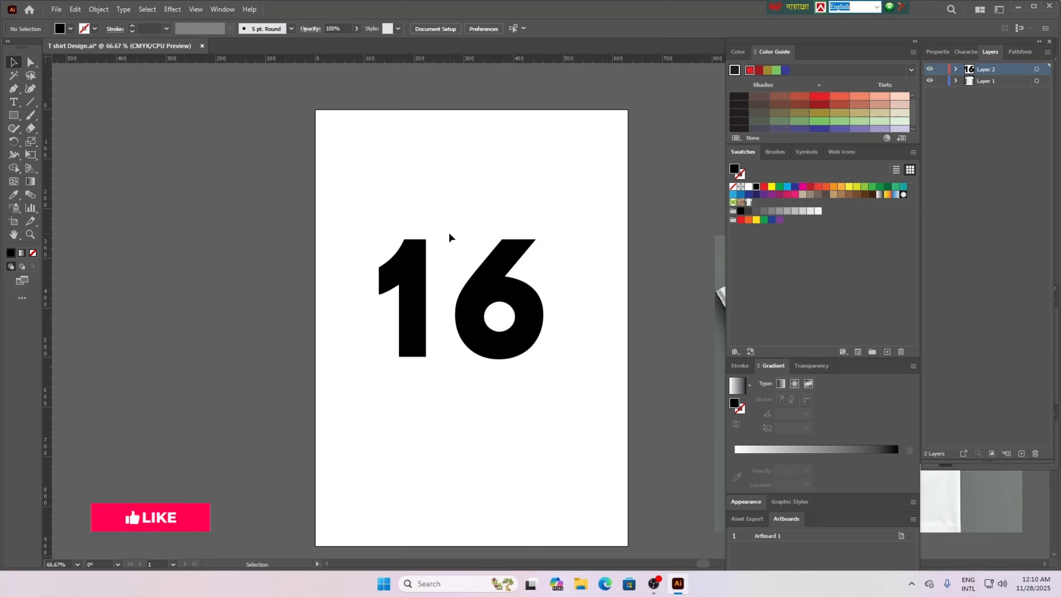
Draw a flat black horizontal ellipse about 660 px wide and 13 px high below the 16, across the artboard's left edge.
scroll(366, 186, down, 1)
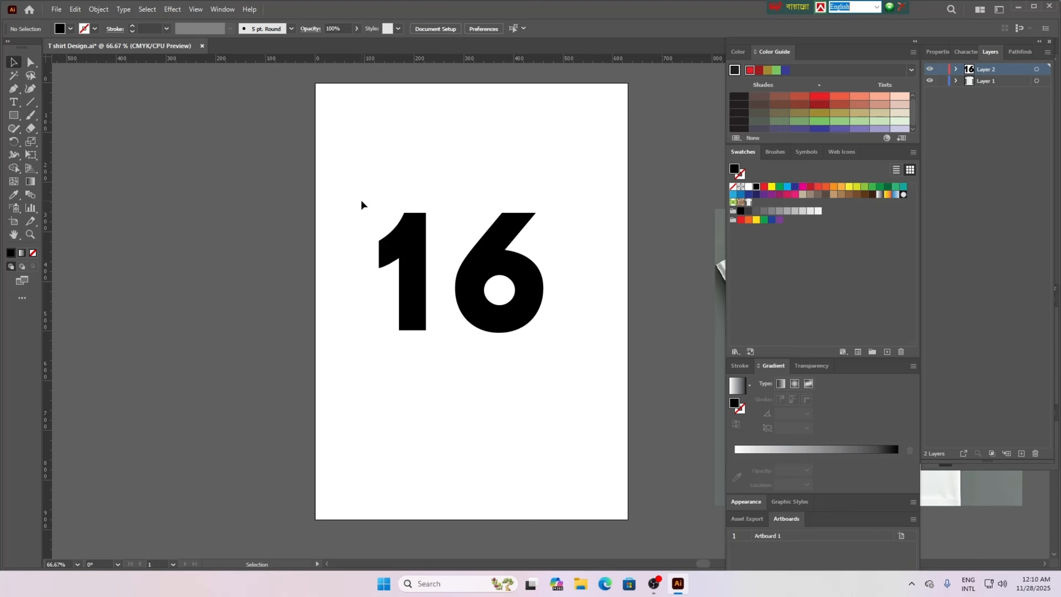
click(14, 116)
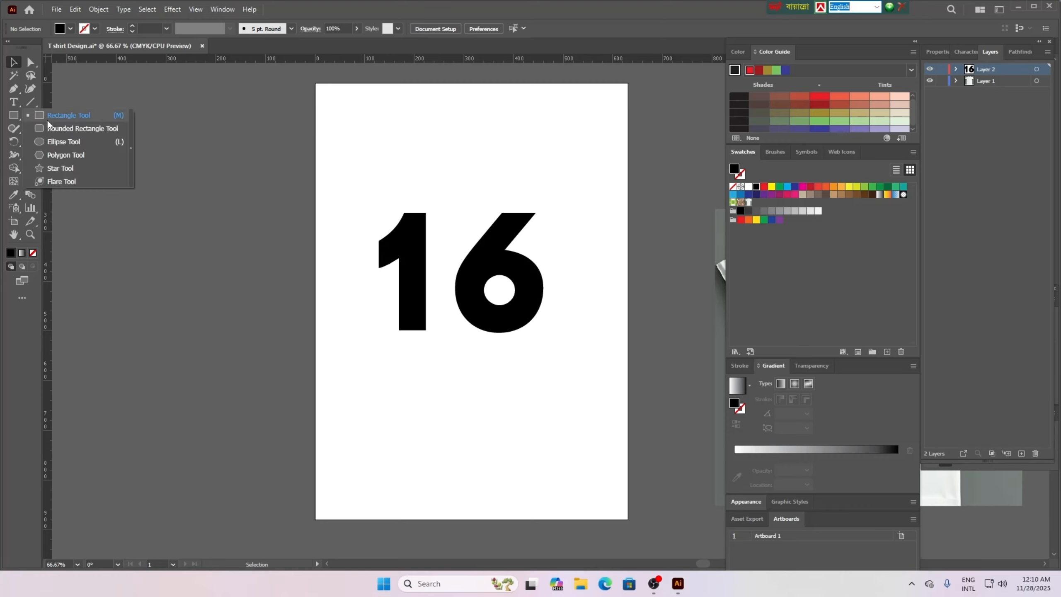
click(58, 142)
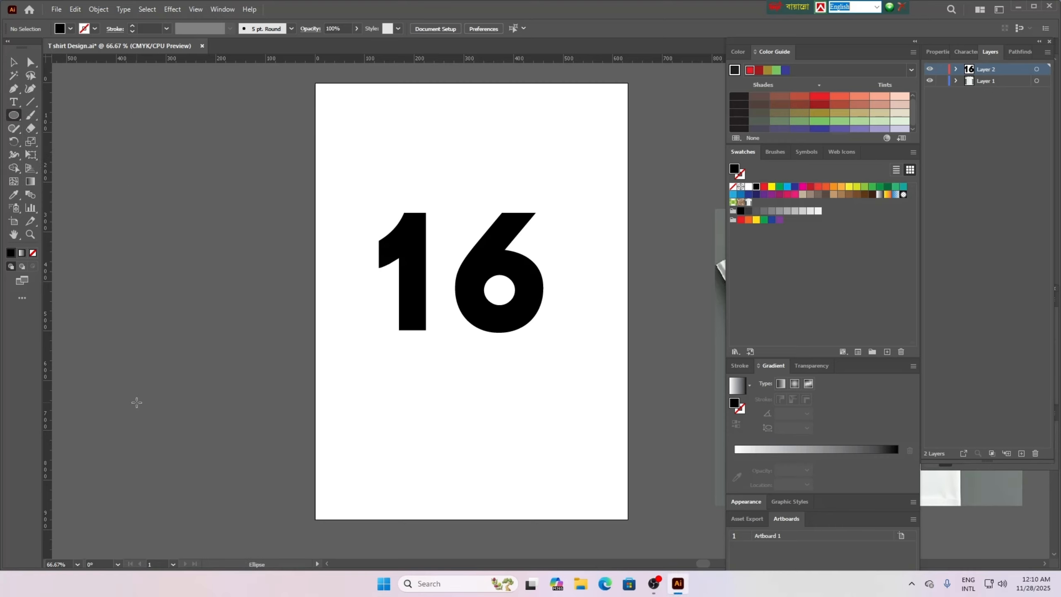
drag(124, 426, 440, 434)
key(v)
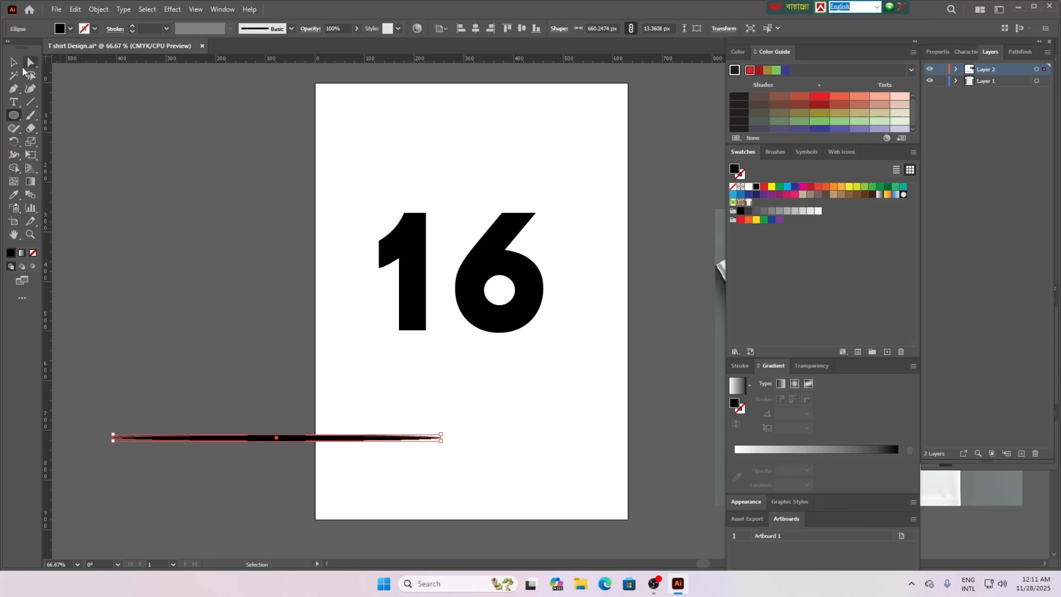
click(235, 370)
Thicken the flat ellipse to about 38 px and rotate it so that it rises diagonally to the right.
click(272, 438)
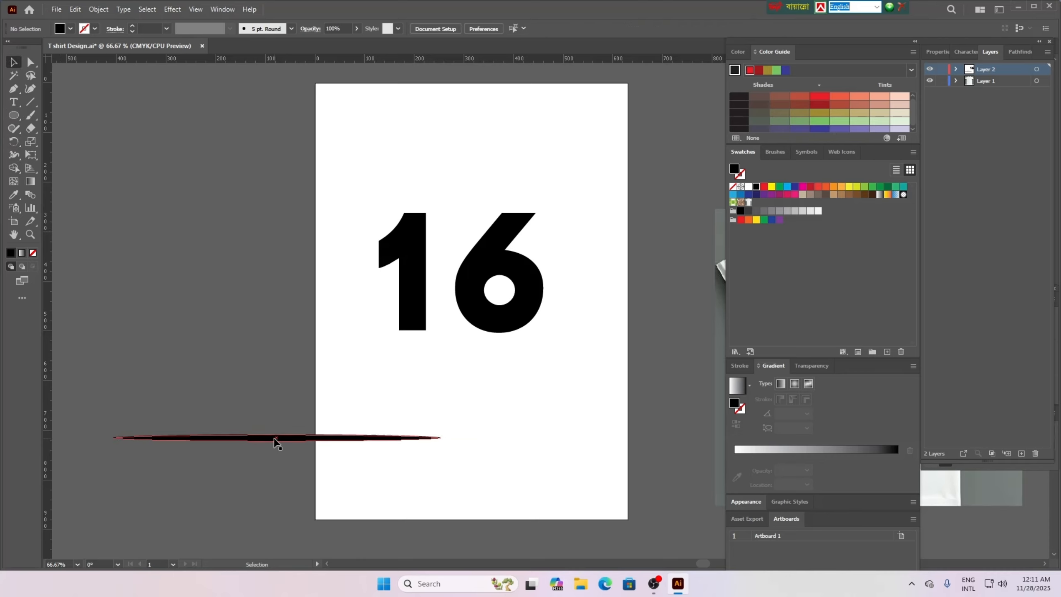
drag(443, 443, 455, 372)
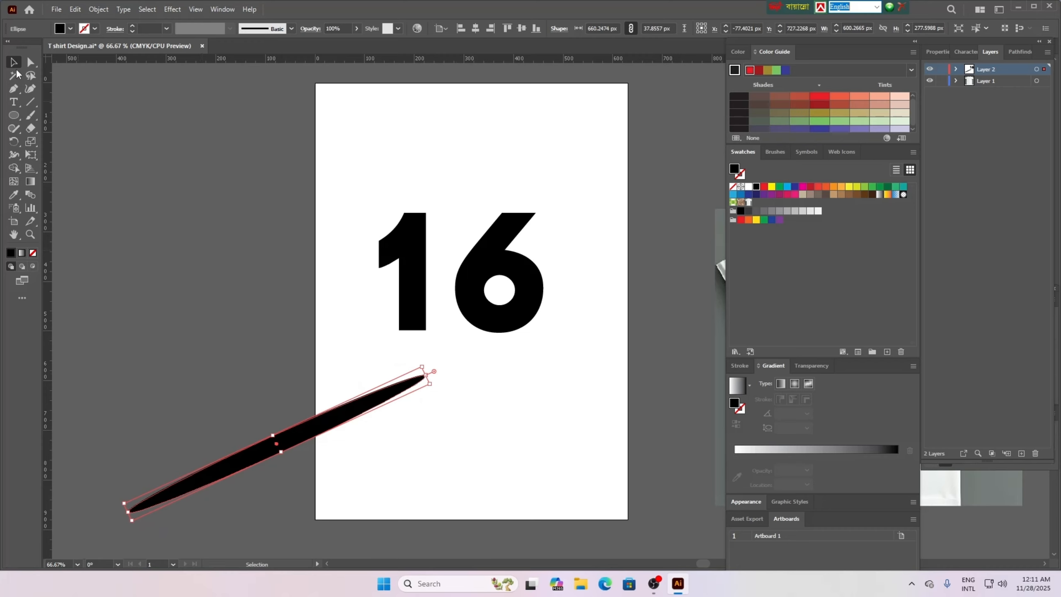
click(150, 283)
Move the tilted ellipse across the middle of the 16 and slim it to about 616 by 9 px.
drag(285, 446, 459, 271)
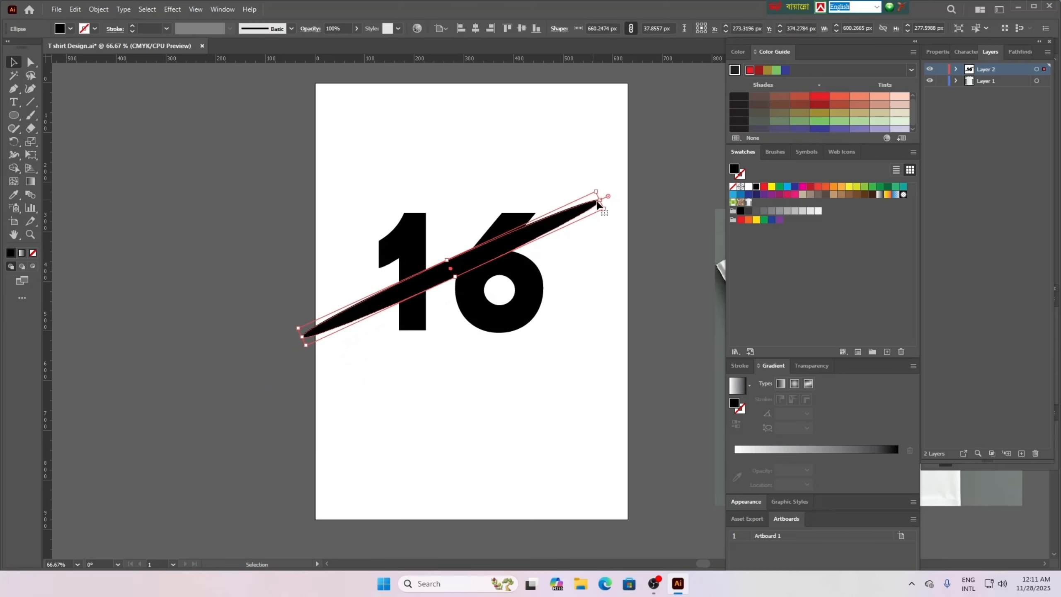
drag(604, 209, 576, 208)
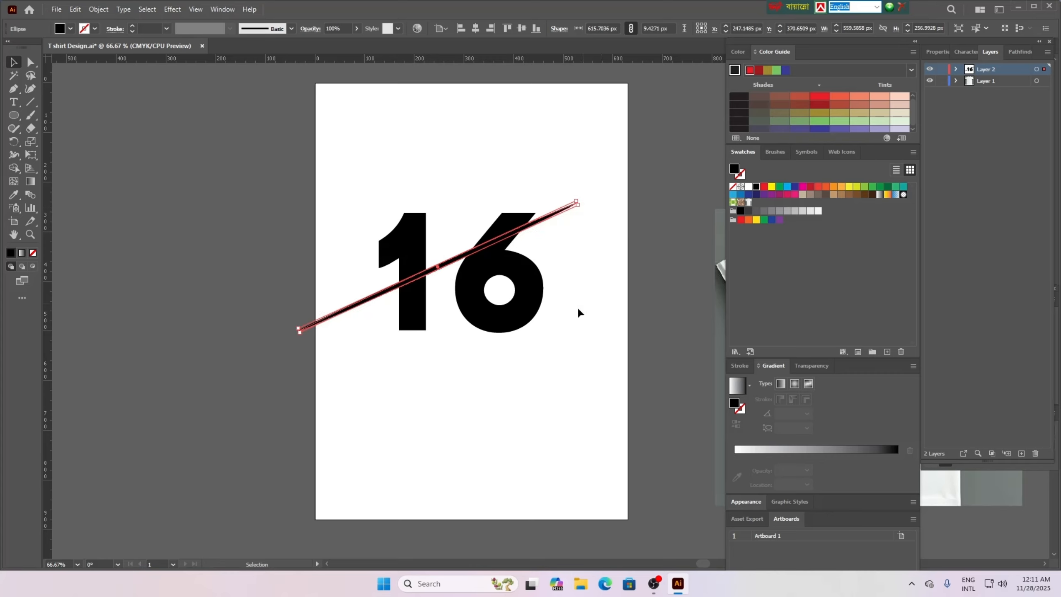
click(446, 363)
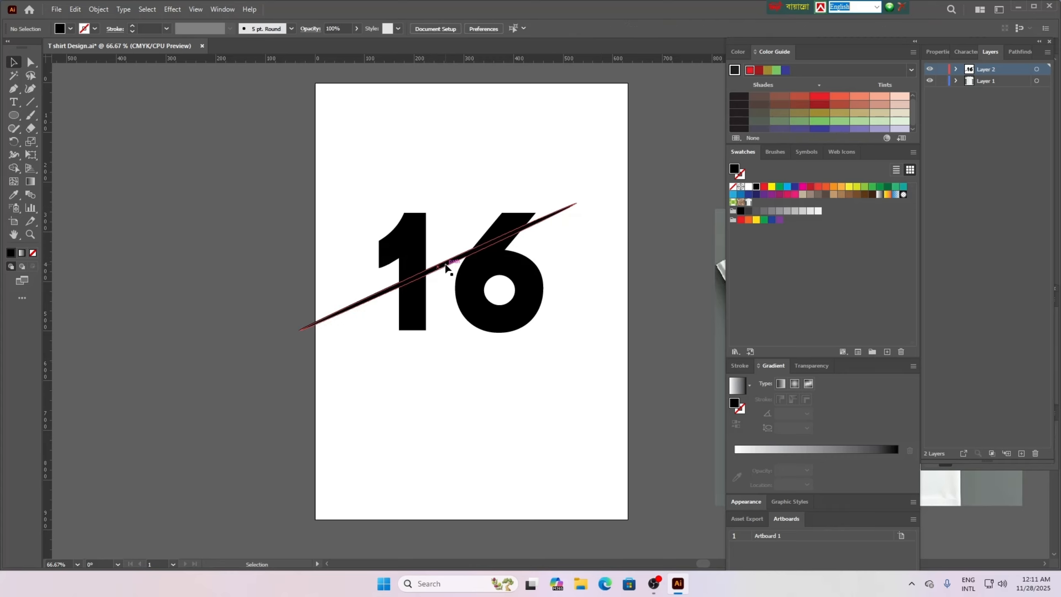
Shift the diagonal ellipse slightly right and shorten it from both ends to about 491 by 12 px.
drag(449, 269, 457, 267)
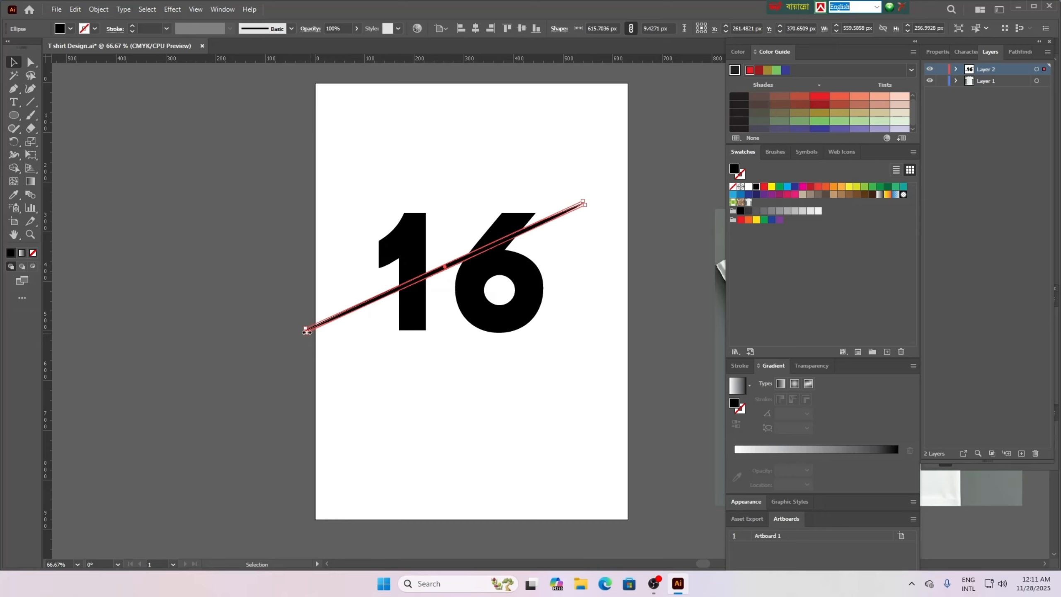
drag(306, 331, 336, 321)
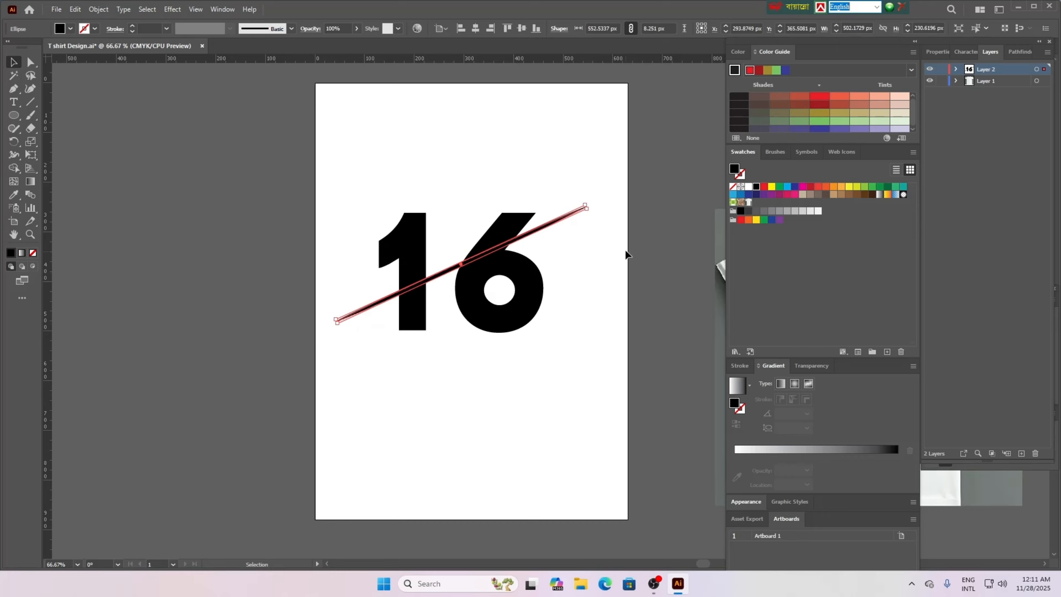
drag(587, 208, 559, 221)
click(478, 364)
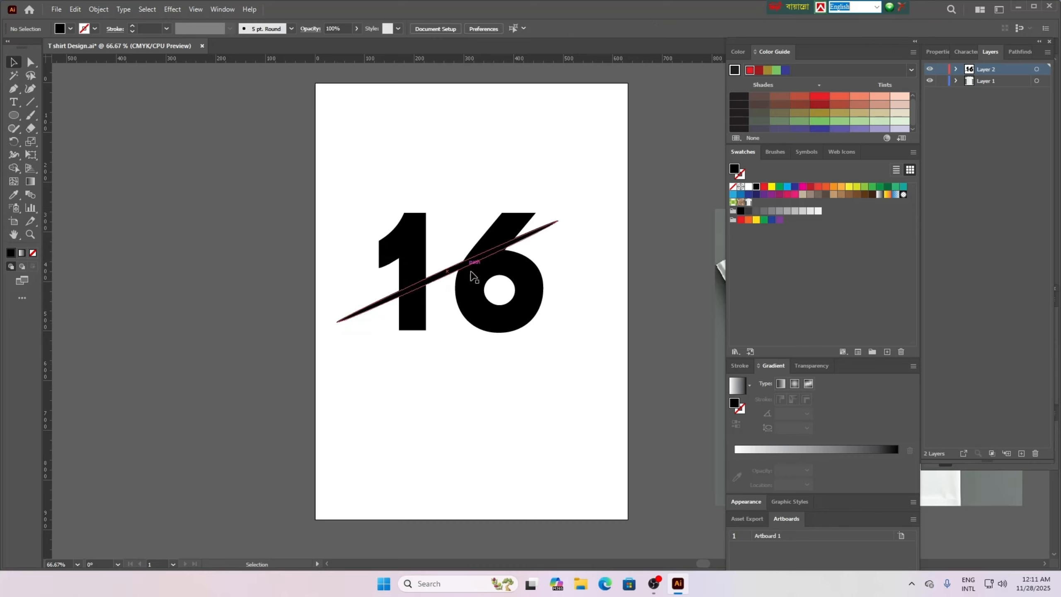
Duplicate the diagonal ellipse twice below the original to form three evenly spaced parallel strokes across the 16.
click(457, 265)
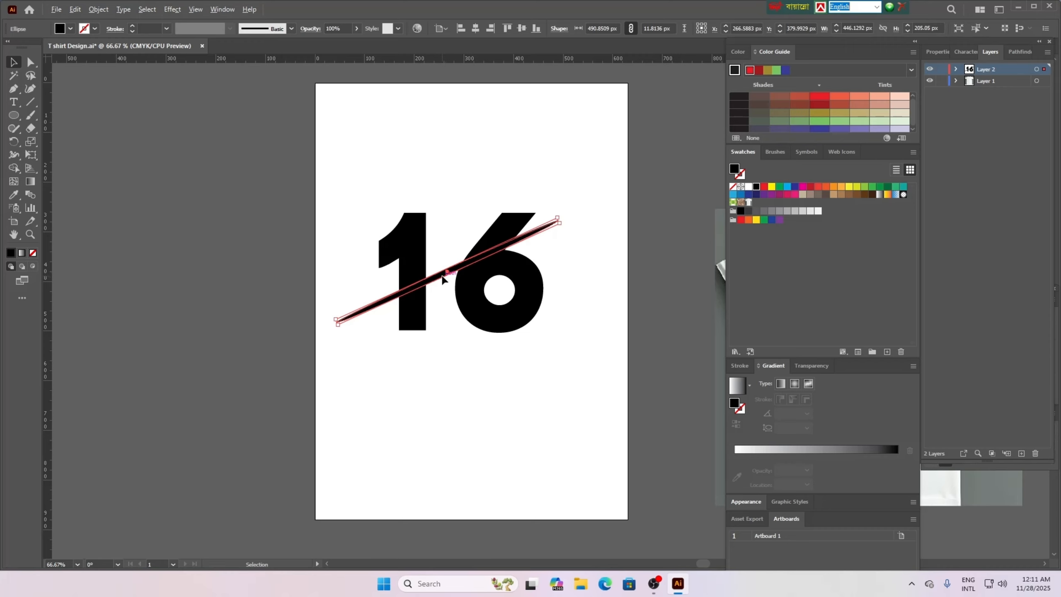
drag(442, 279, 450, 309)
click(554, 378)
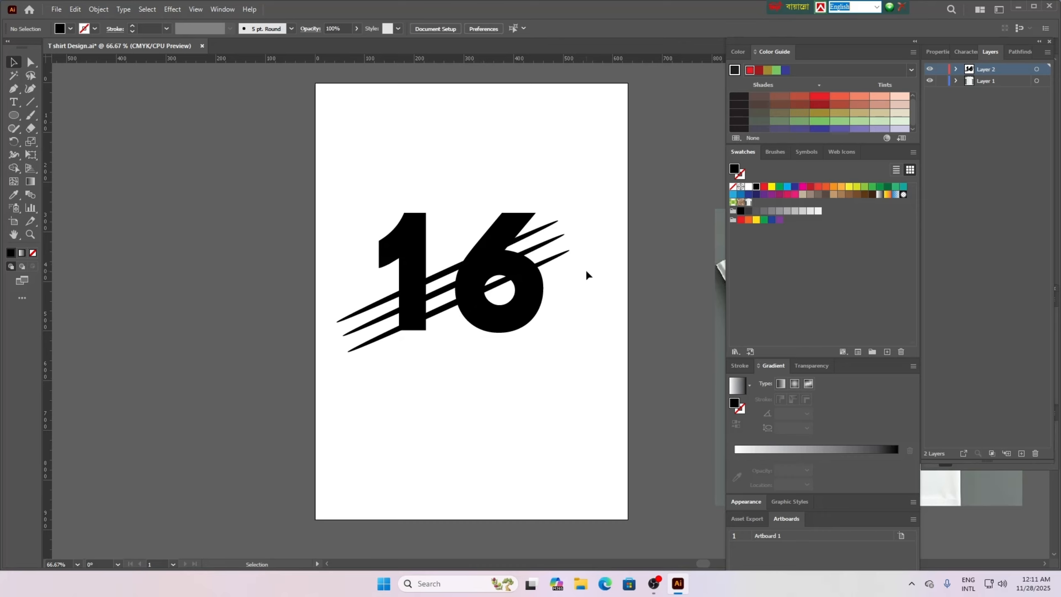
Stretch the top stroke to about 515 by 8 px and shrink the middle stroke to about 468 by 3 px.
click(549, 231)
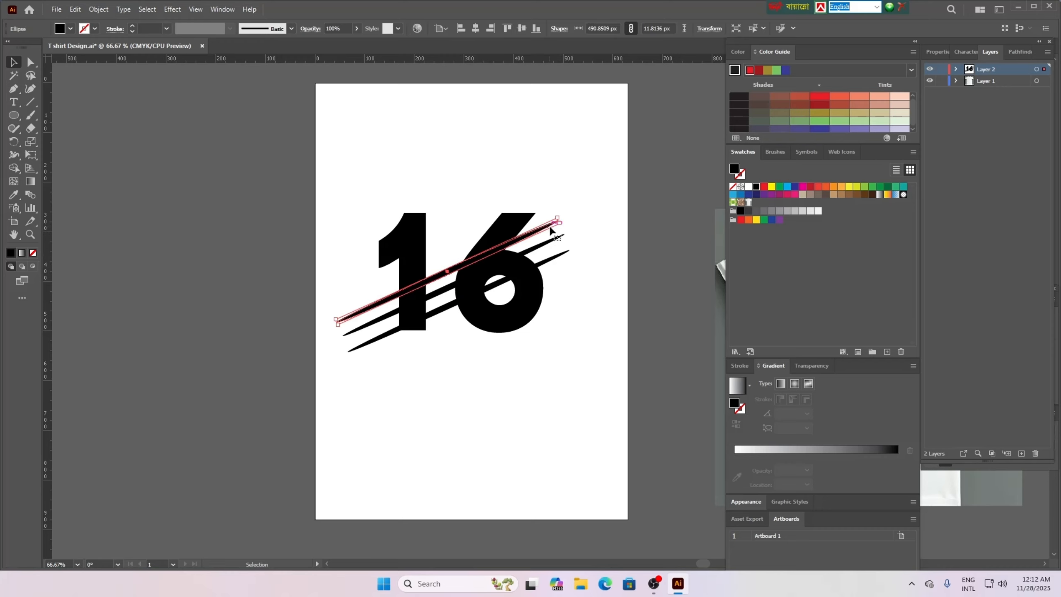
drag(561, 222, 570, 218)
click(540, 246)
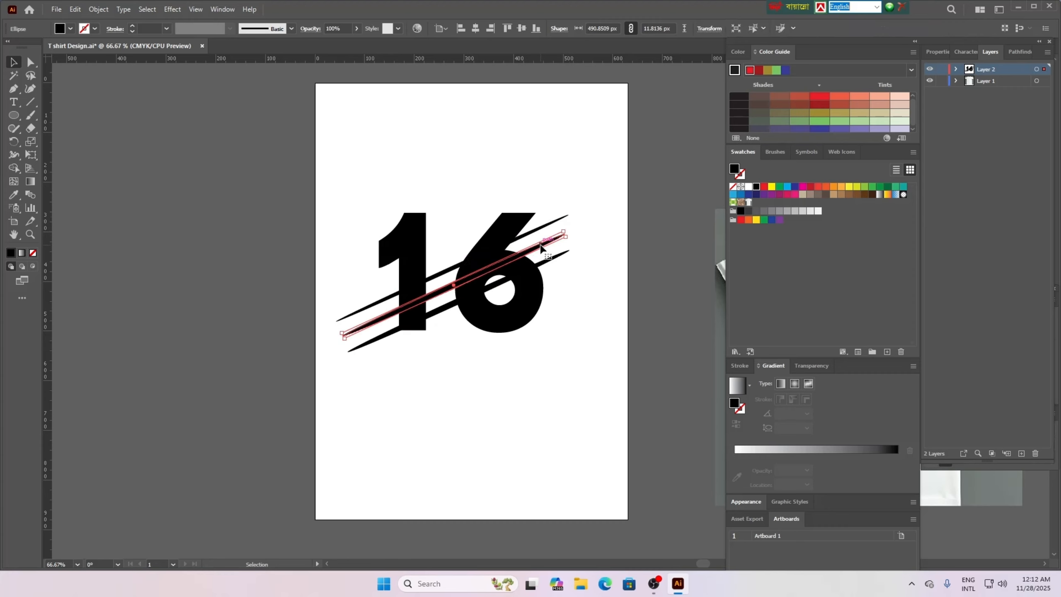
mouse_move(540, 247)
mouse_down()
mouse_move(565, 244)
mouse_move(564, 235)
mouse_up()
click(557, 280)
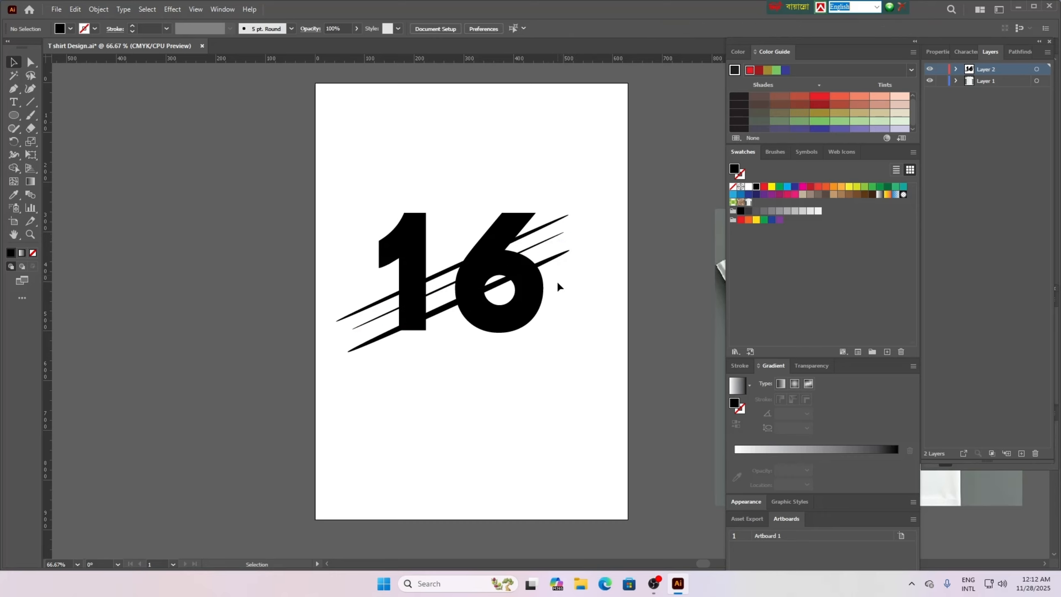
Thicken the middle diagonal stroke slightly by extending its upper right end.
click(554, 239)
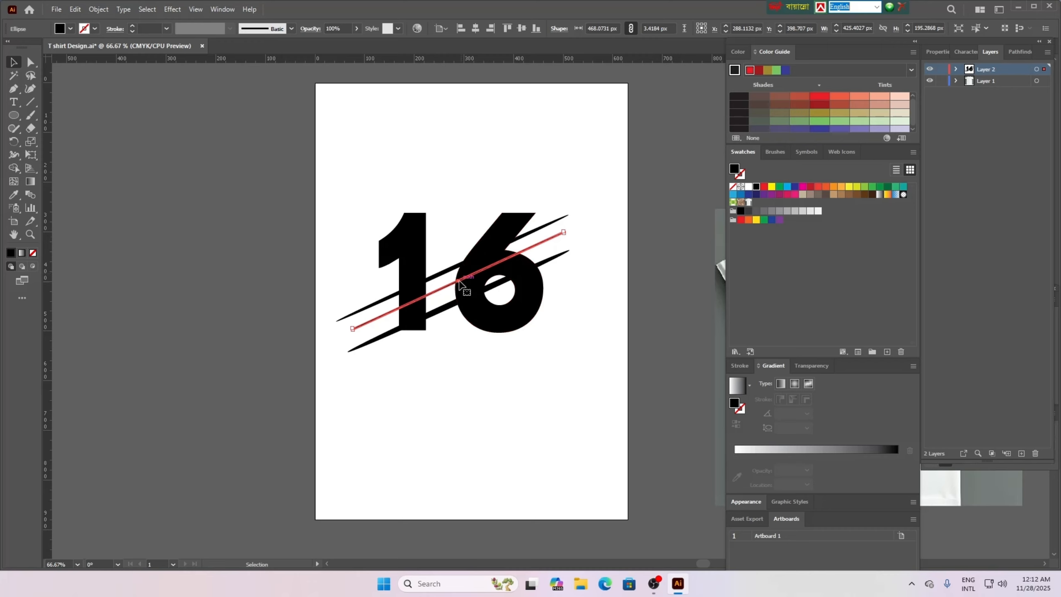
drag(565, 233, 569, 235)
click(563, 305)
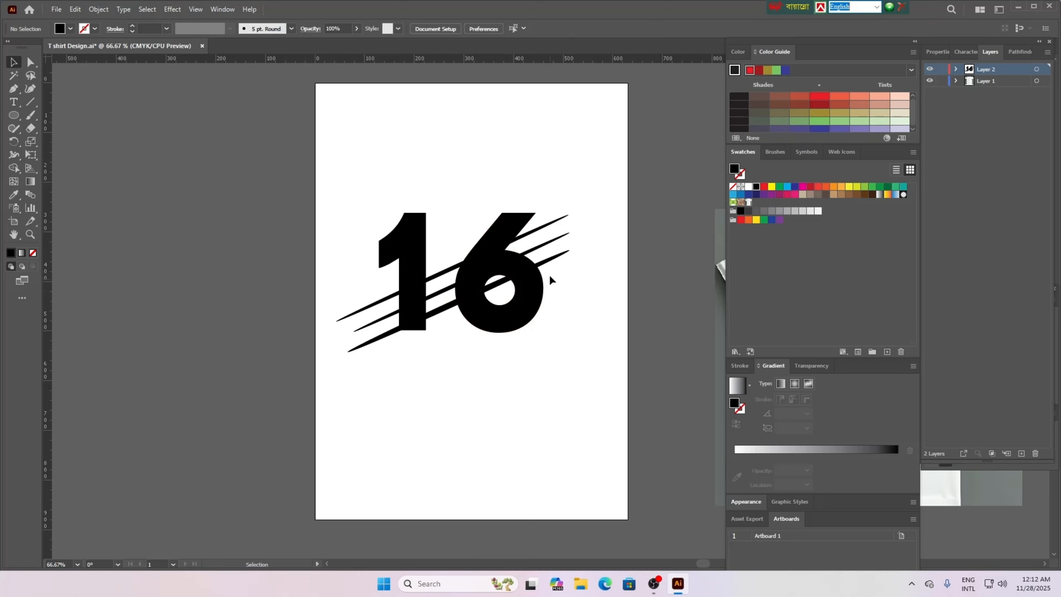
Lengthen the bottom diagonal stroke toward the upper right so that it extends past the other two, making it slightly thinner.
click(548, 261)
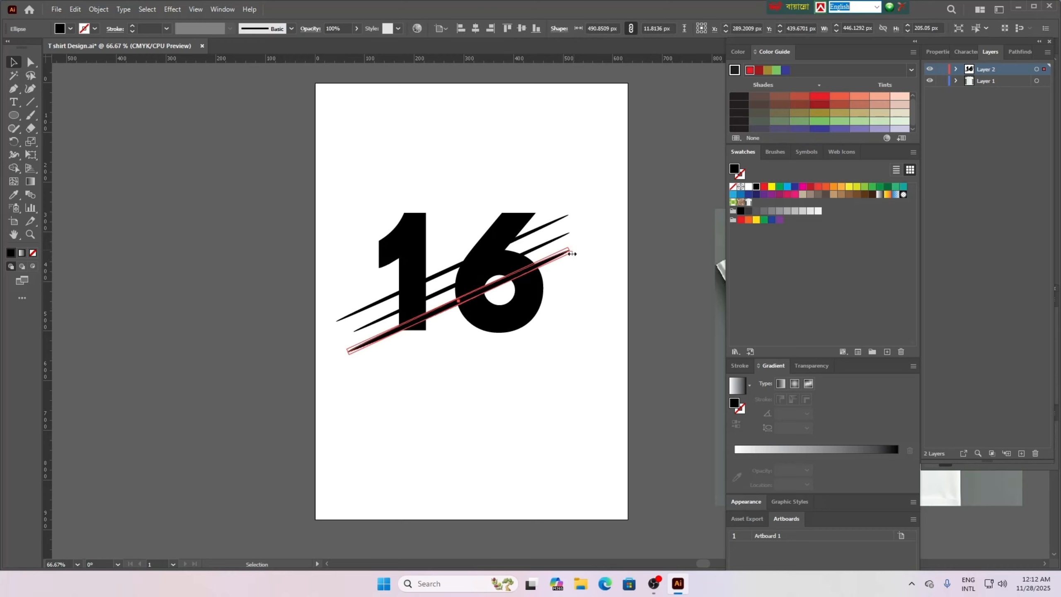
drag(572, 253, 605, 237)
click(531, 351)
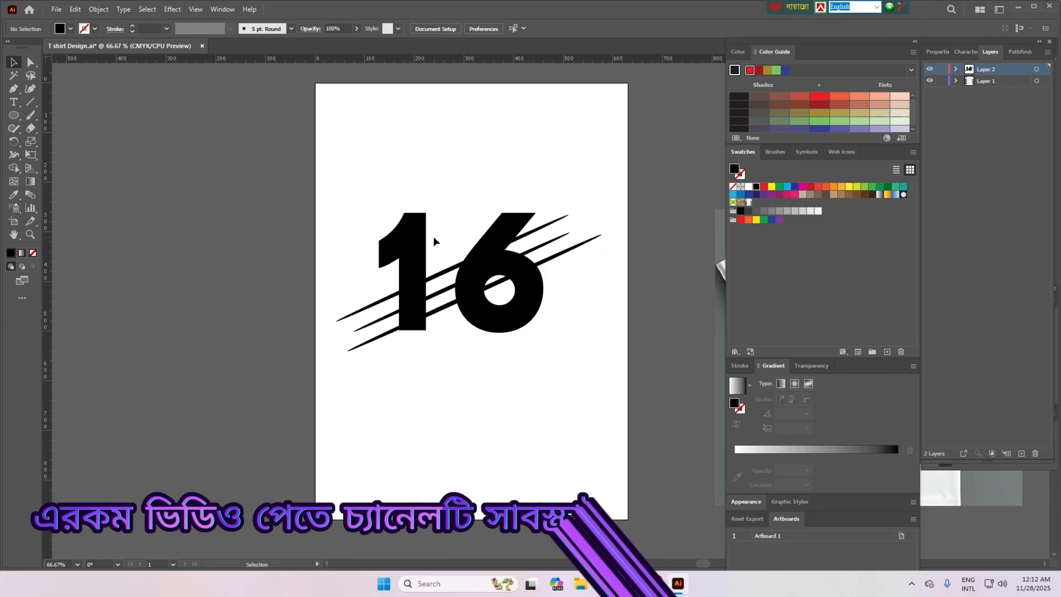
Stretch the 1 and 6 upward together to make them taller while keeping their width.
drag(377, 198, 535, 221)
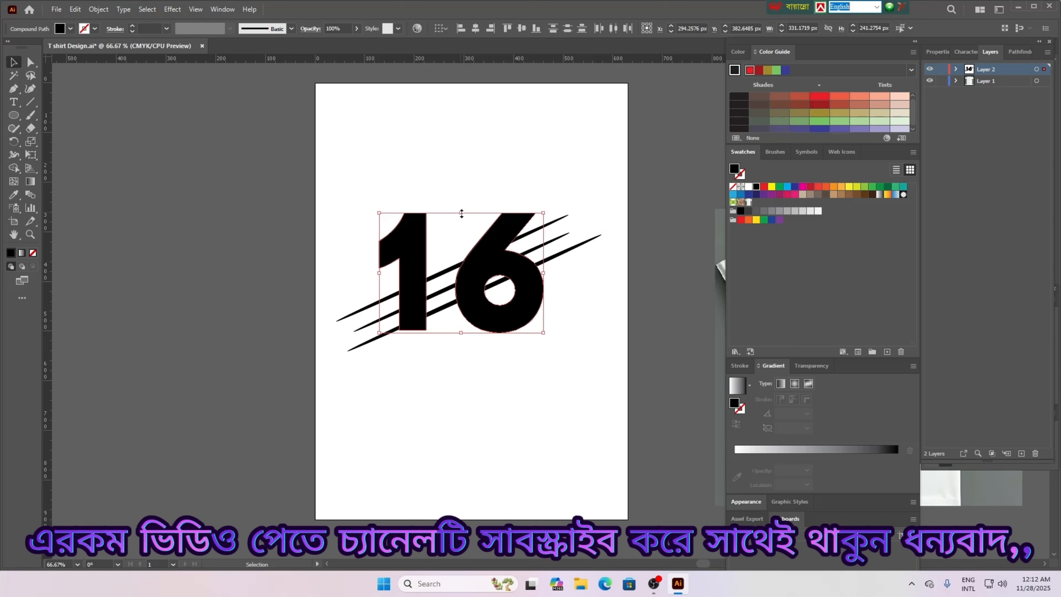
drag(461, 213, 461, 185)
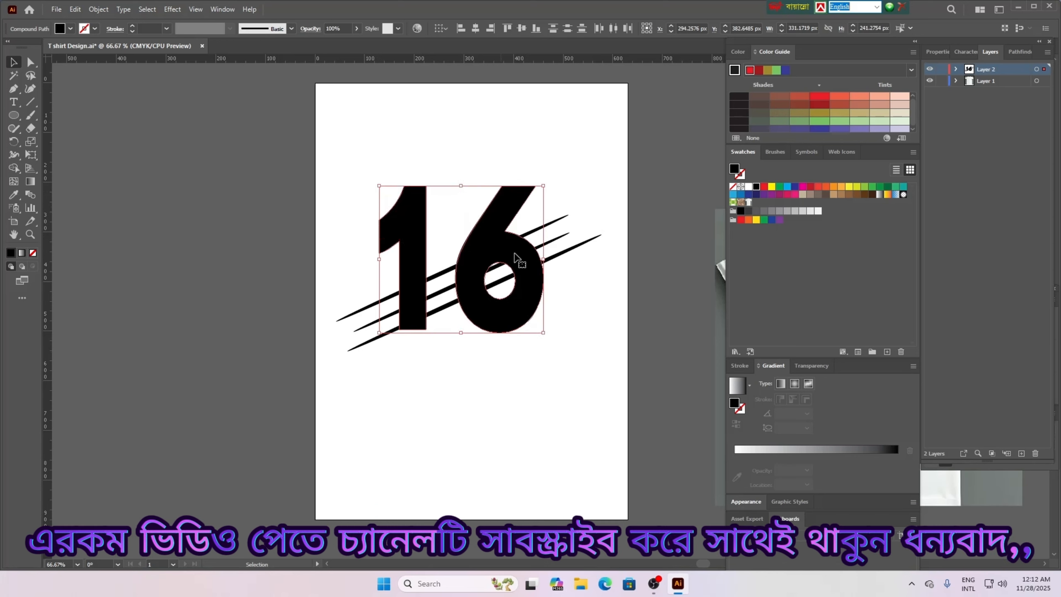
click(525, 379)
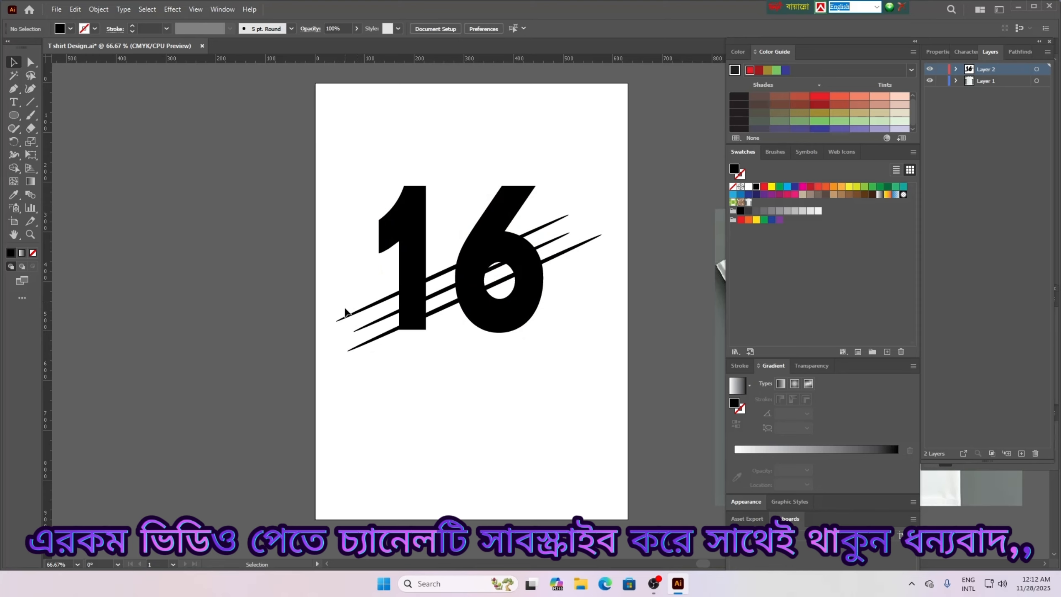
Move the three diagonal strokes together up and slightly left so that they clear the hole in the 6.
drag(345, 311, 391, 355)
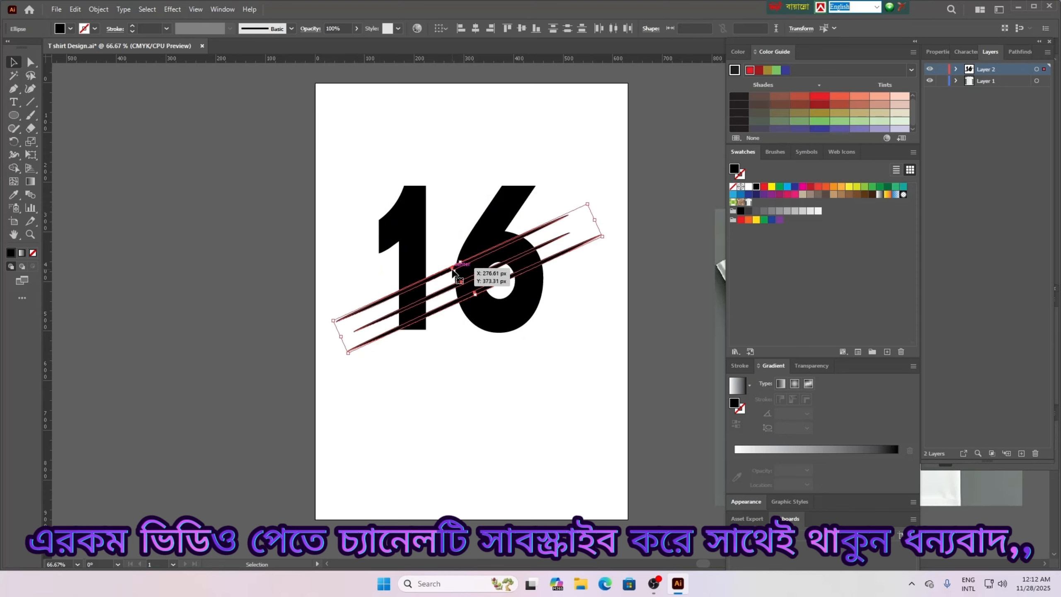
drag(454, 270, 447, 249)
click(595, 381)
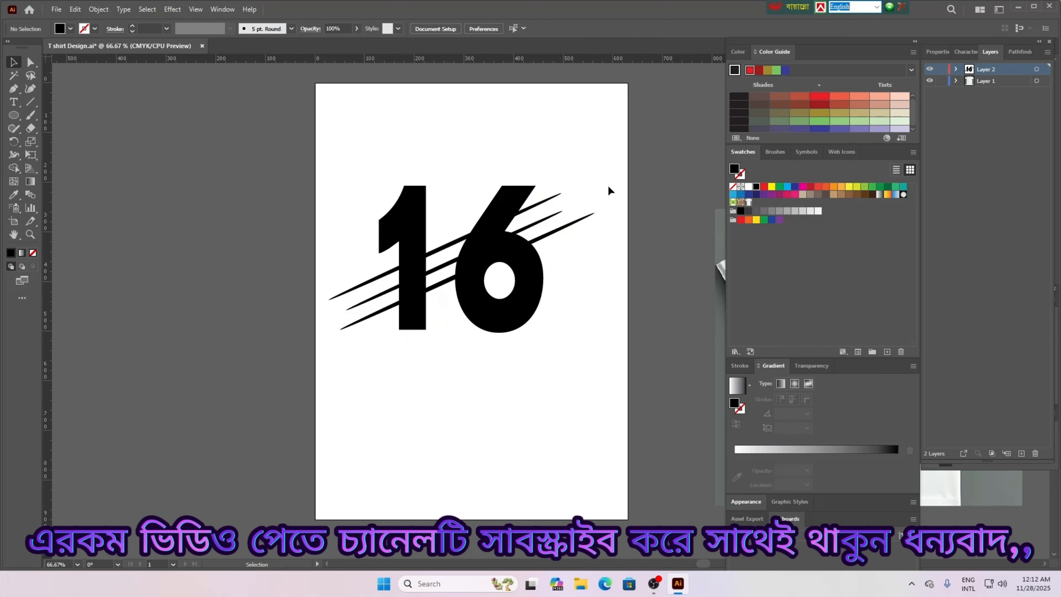
Thicken the top diagonal stroke to about 12 px, keeping its length at about 515 px.
scroll(436, 397, up, 2)
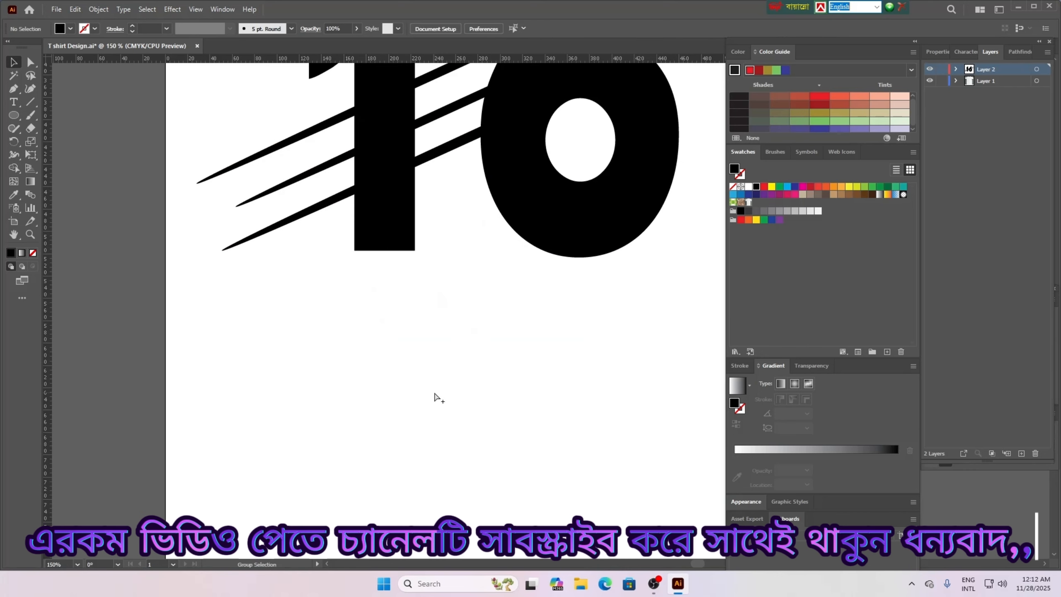
scroll(426, 220, up, 3)
scroll(457, 296, up, 2)
scroll(457, 297, right, 2)
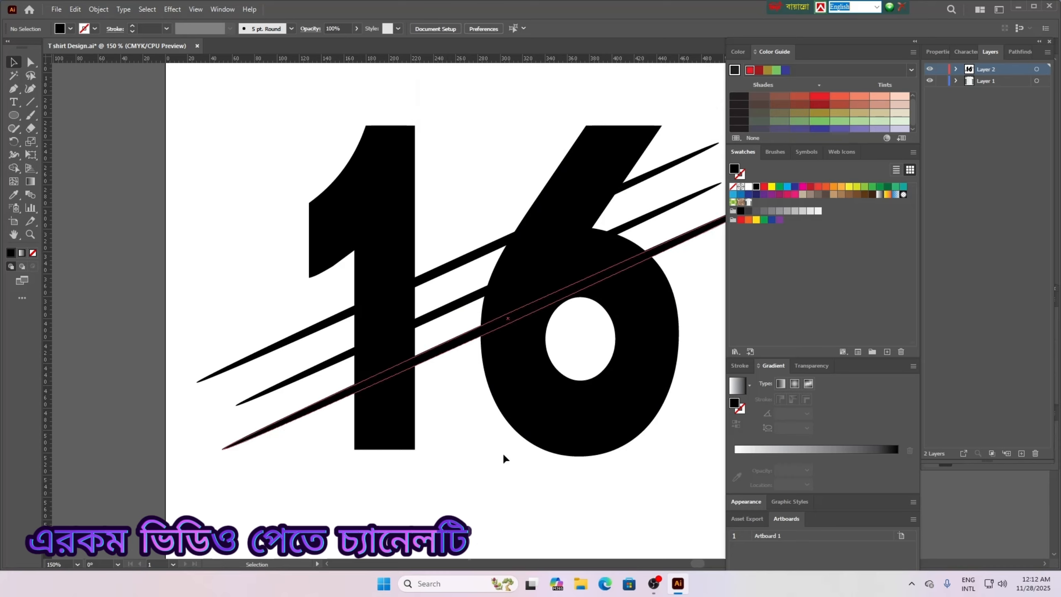
scroll(707, 564, left, 2)
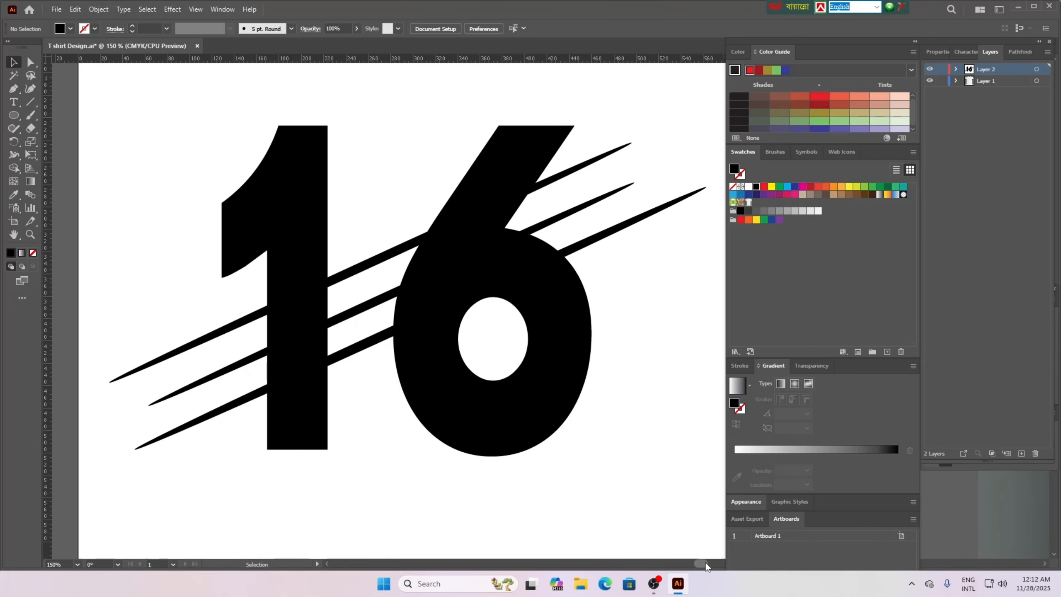
click(376, 272)
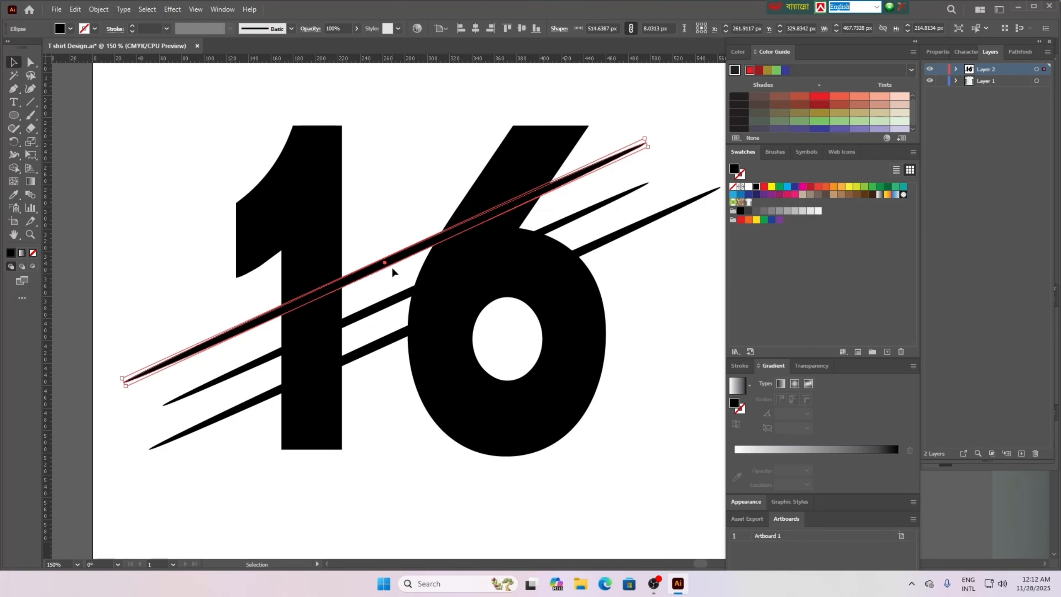
click(398, 433)
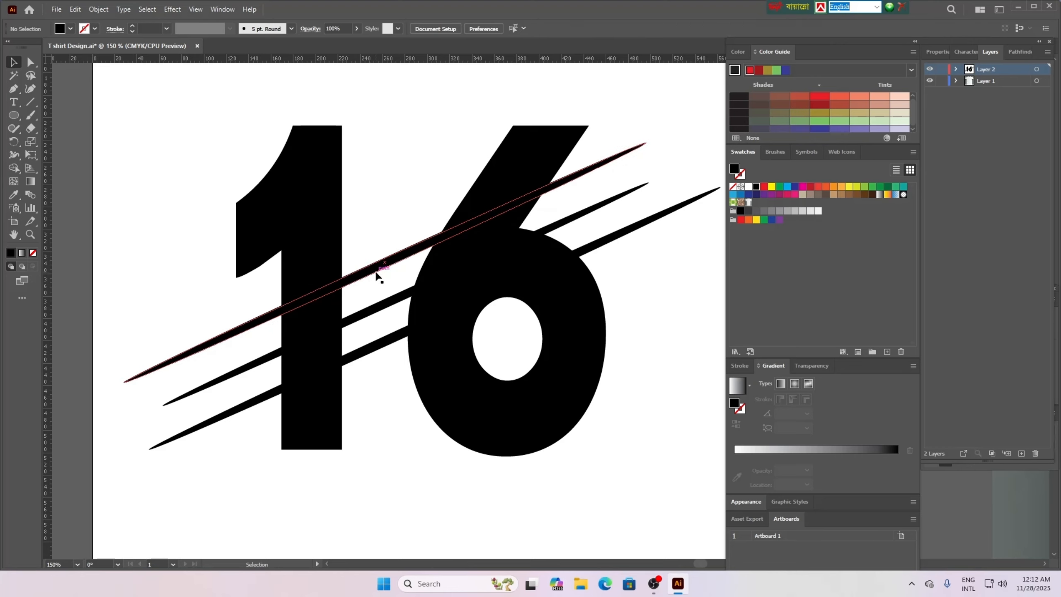
click(379, 267)
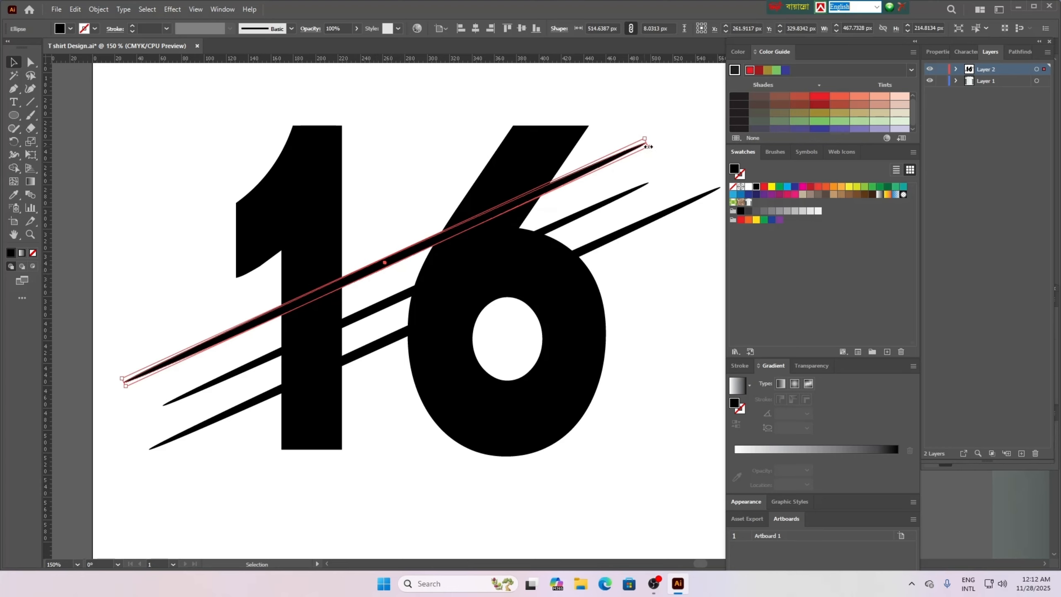
drag(647, 148, 650, 149)
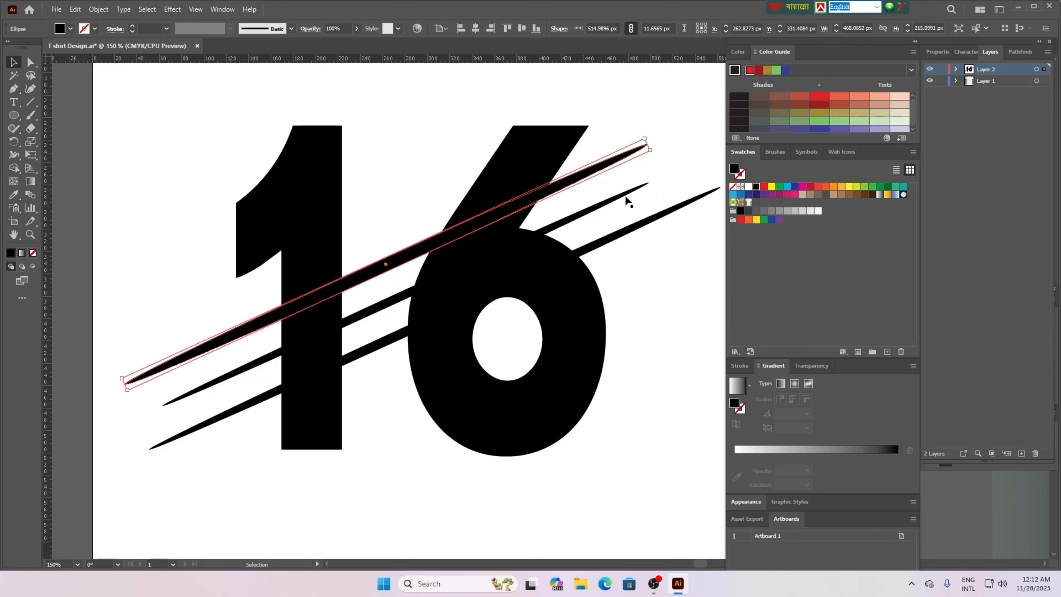
Thicken the middle diagonal stroke slightly, keeping its length at about 480 px.
click(645, 189)
drag(651, 188, 655, 193)
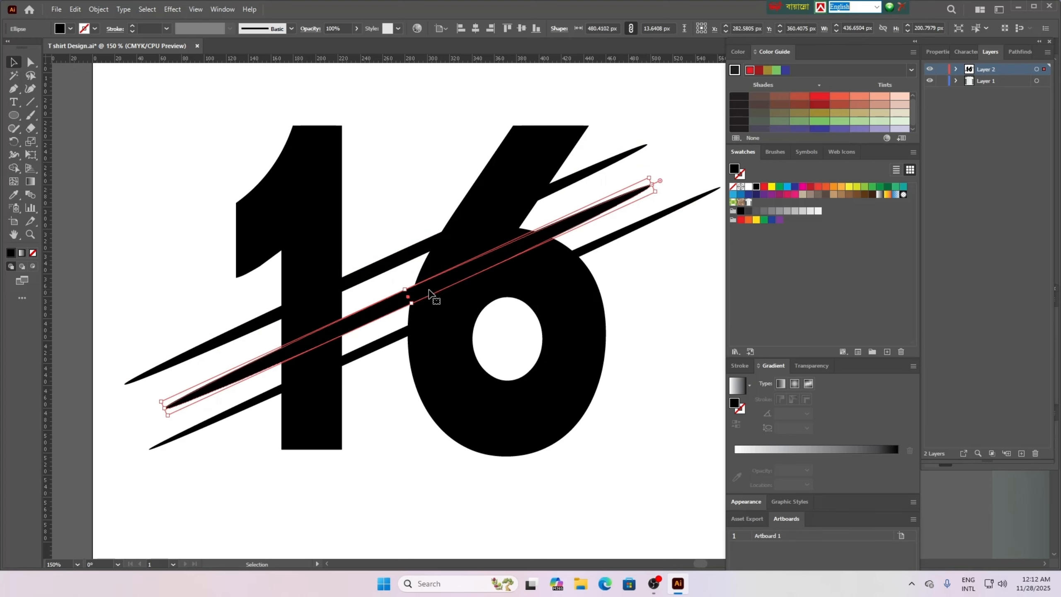
drag(412, 304, 411, 299)
Thicken the bottom diagonal stroke to about 10 px, keeping its length at about 562 px.
click(622, 234)
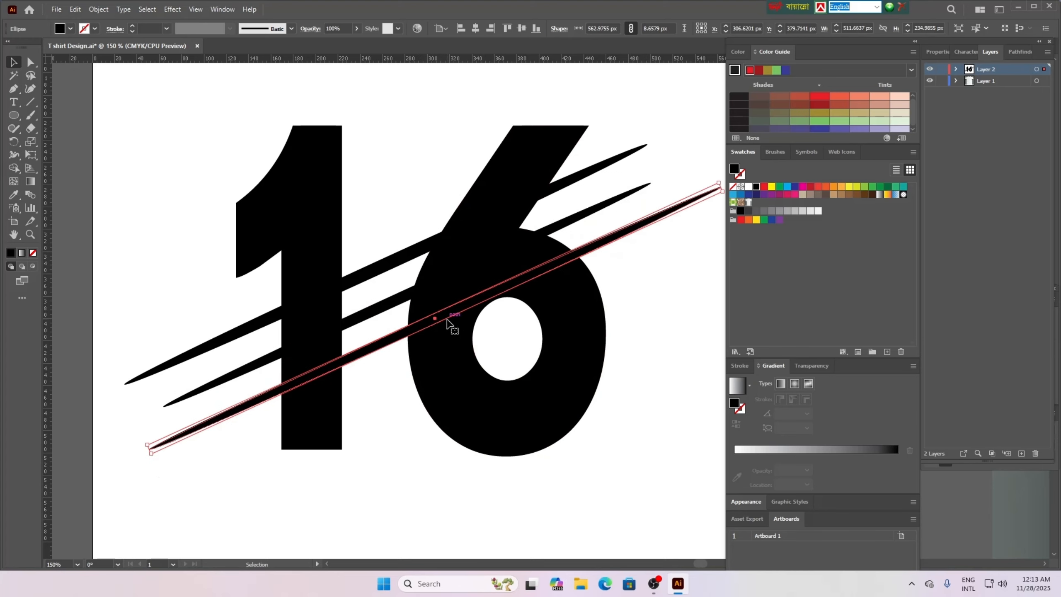
drag(719, 191, 723, 197)
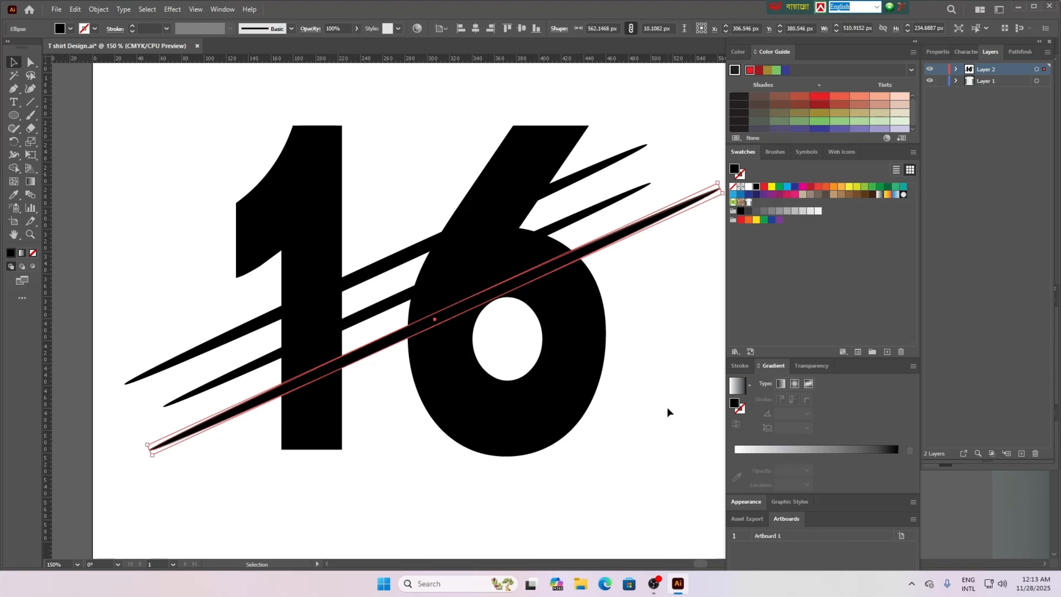
click(684, 366)
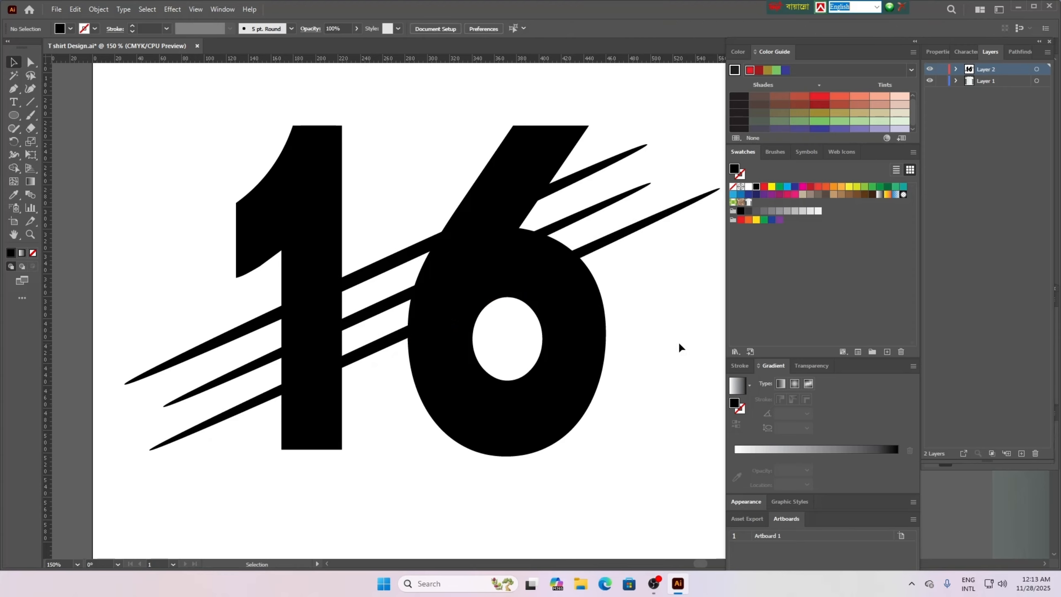
Make a slight size adjustment to the top diagonal stroke at its upper-right end.
click(384, 265)
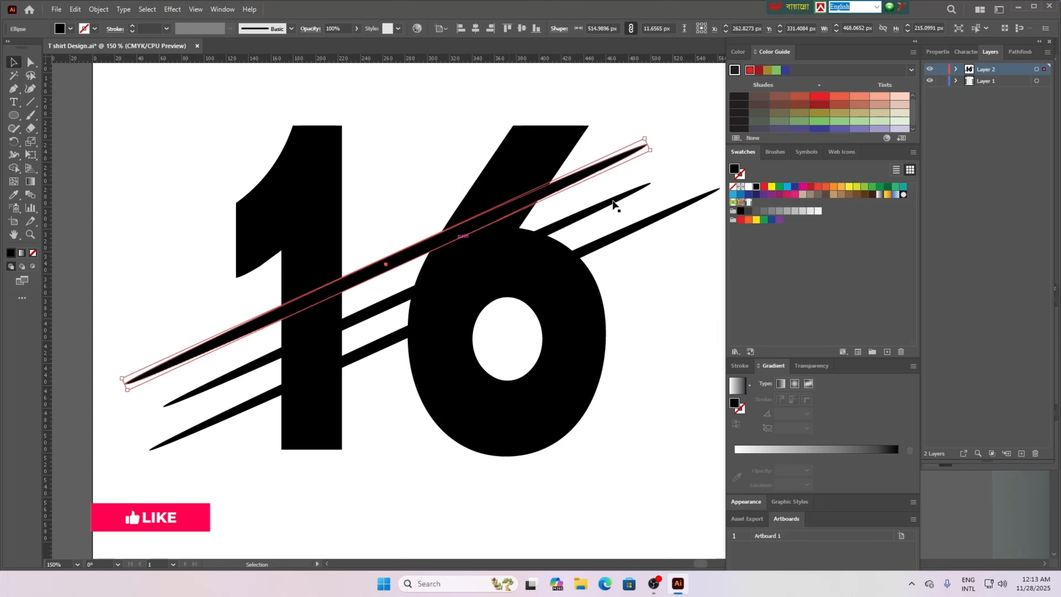
drag(645, 138, 647, 141)
click(671, 147)
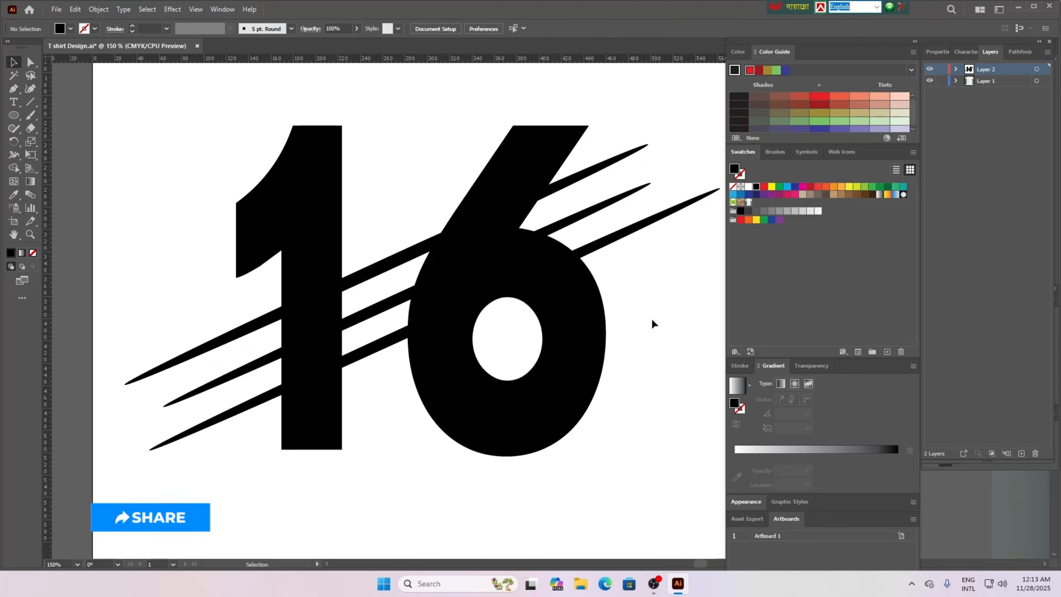
Select the 16 with its strokes and remove the digit areas between the three strokes with the Shape Builder tool.
scroll(646, 330, down, 1)
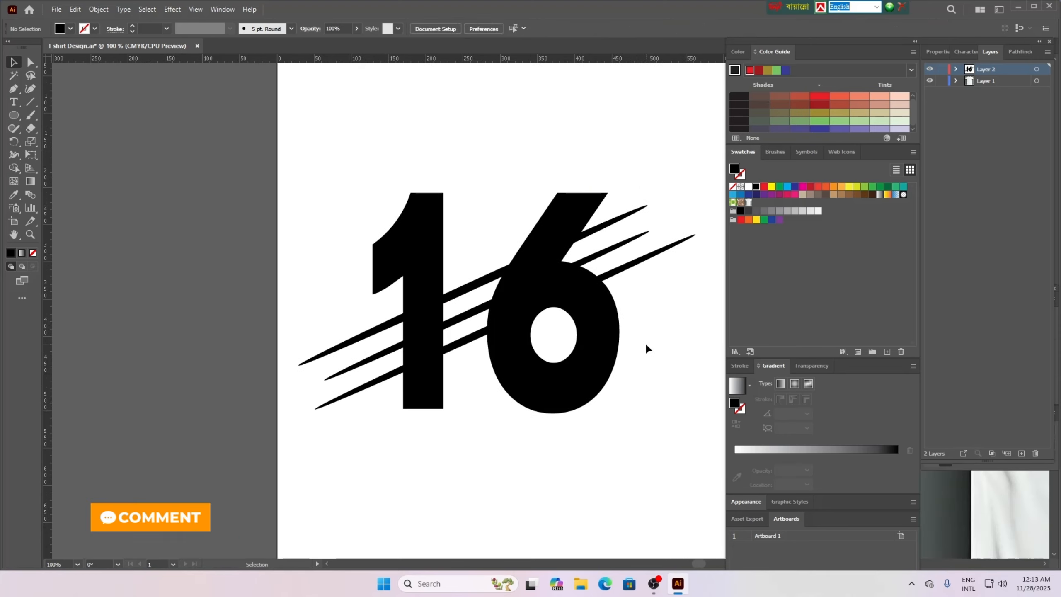
scroll(644, 342, up, 1)
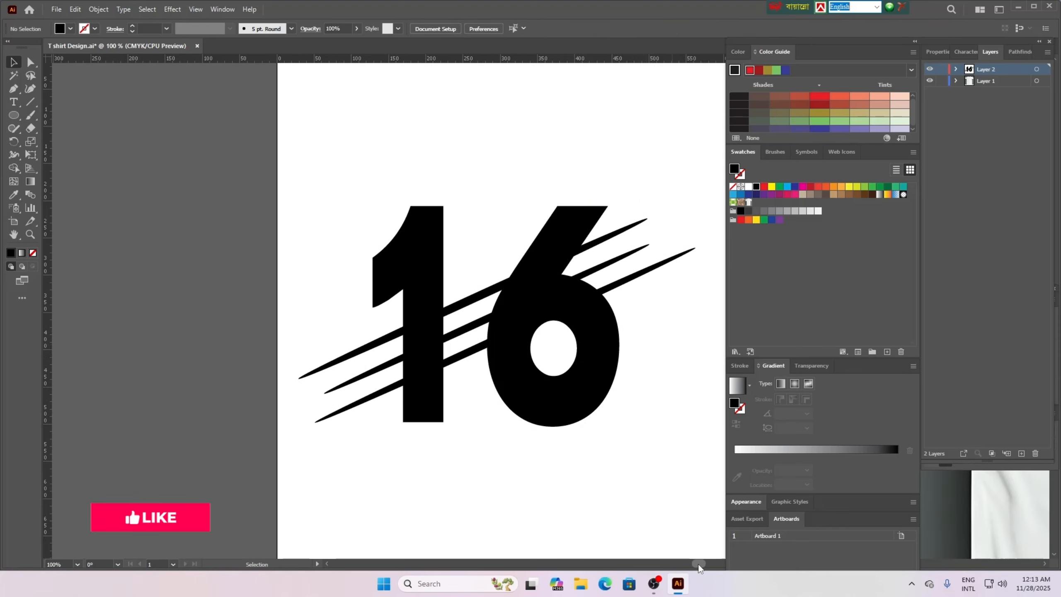
drag(698, 564, 700, 563)
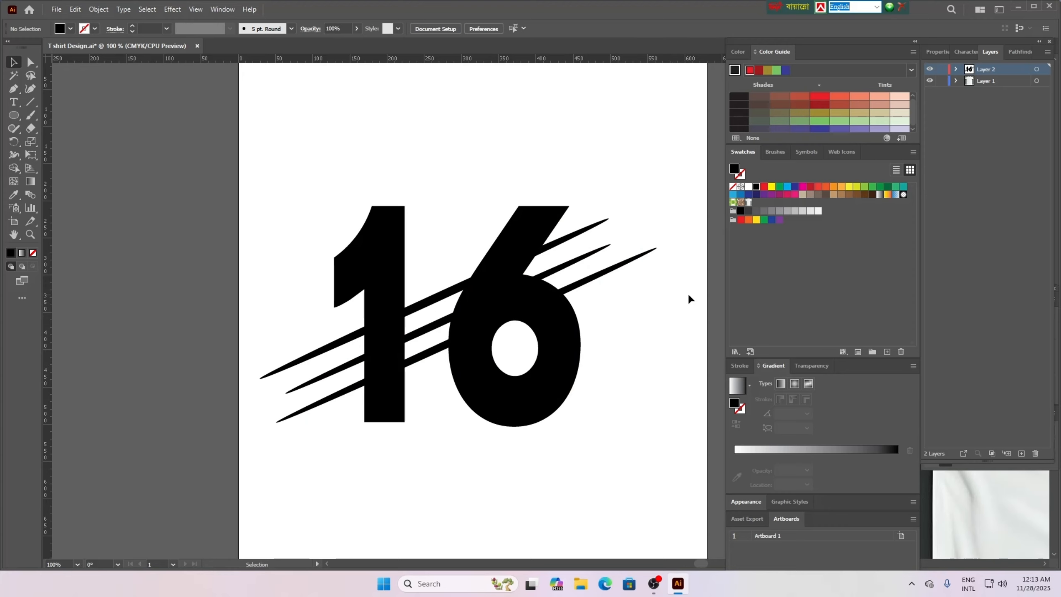
mouse_move(285, 290)
mouse_down()
mouse_move(491, 380)
mouse_move(654, 416)
mouse_up()
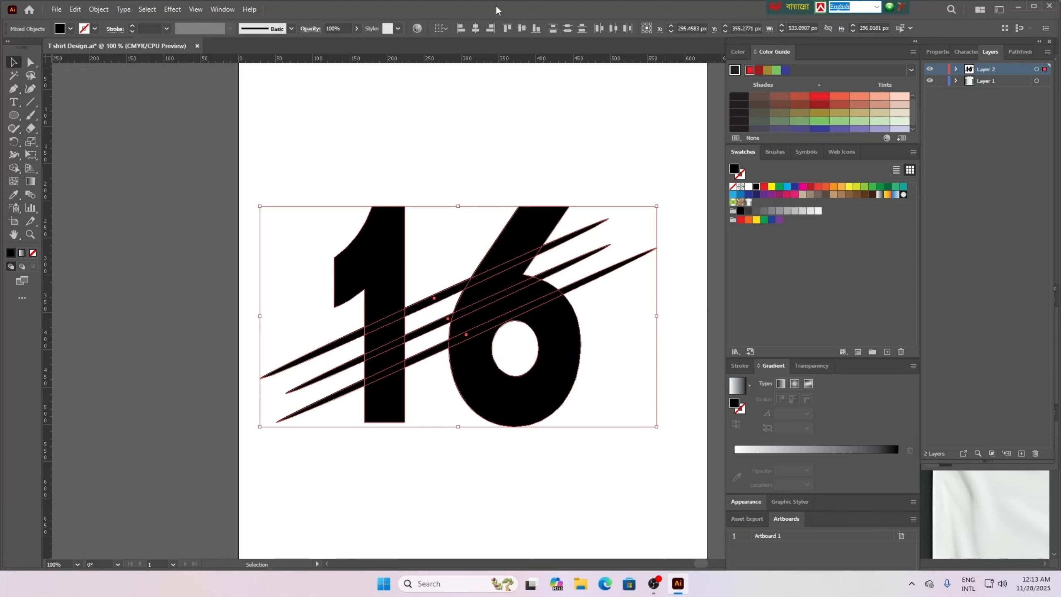
click(14, 169)
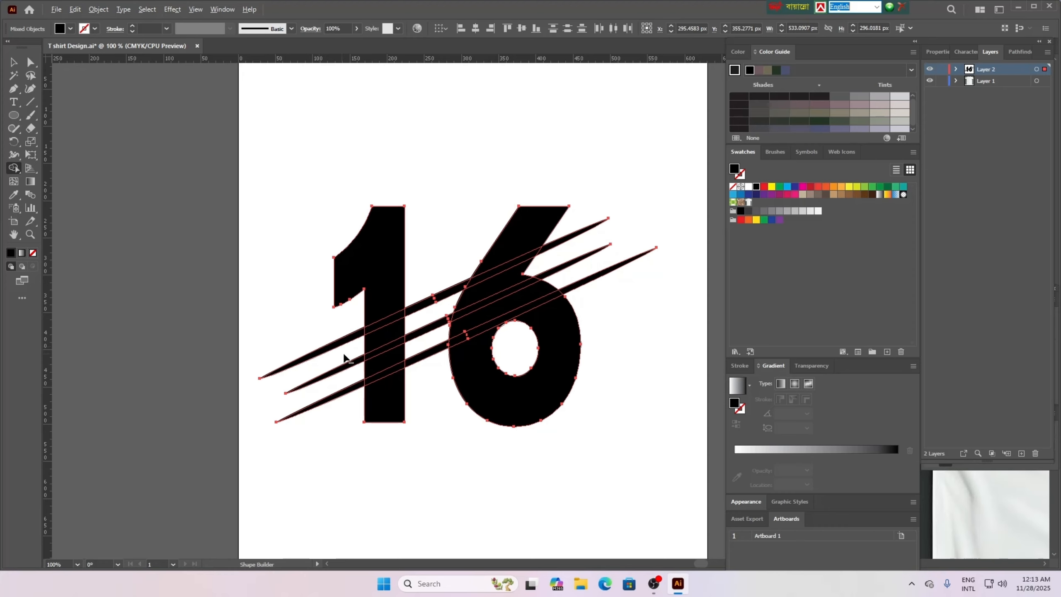
drag(358, 351, 483, 298)
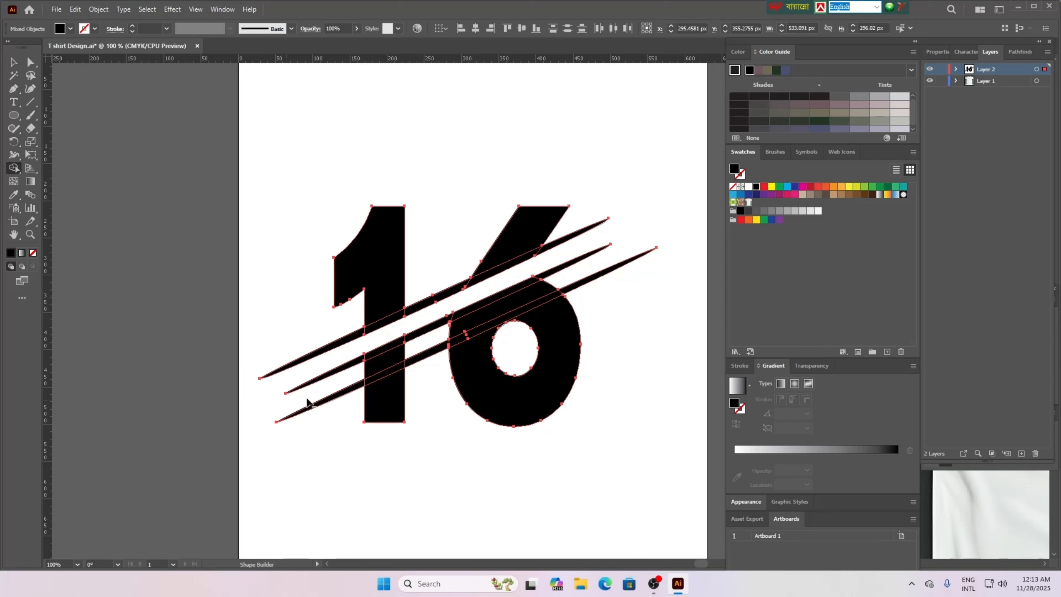
drag(362, 374, 502, 307)
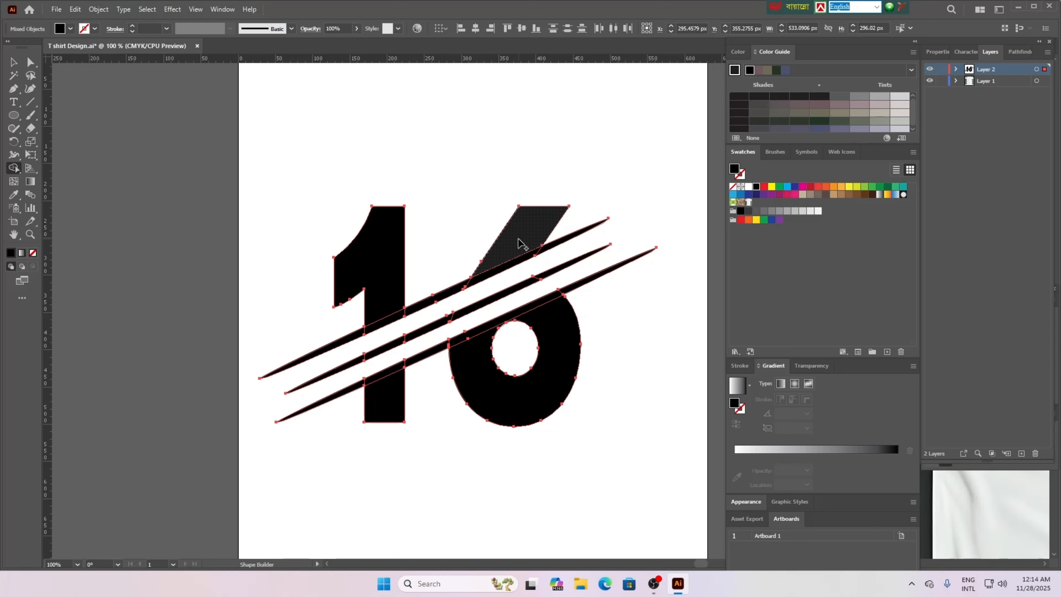
Merge the upper digit parts with the top stroke and the lower digit parts with the bottom stroke using Shape Builder, unifying the middle stroke.
mouse_move(519, 249)
mouse_down()
mouse_move(507, 266)
mouse_move(351, 339)
mouse_up()
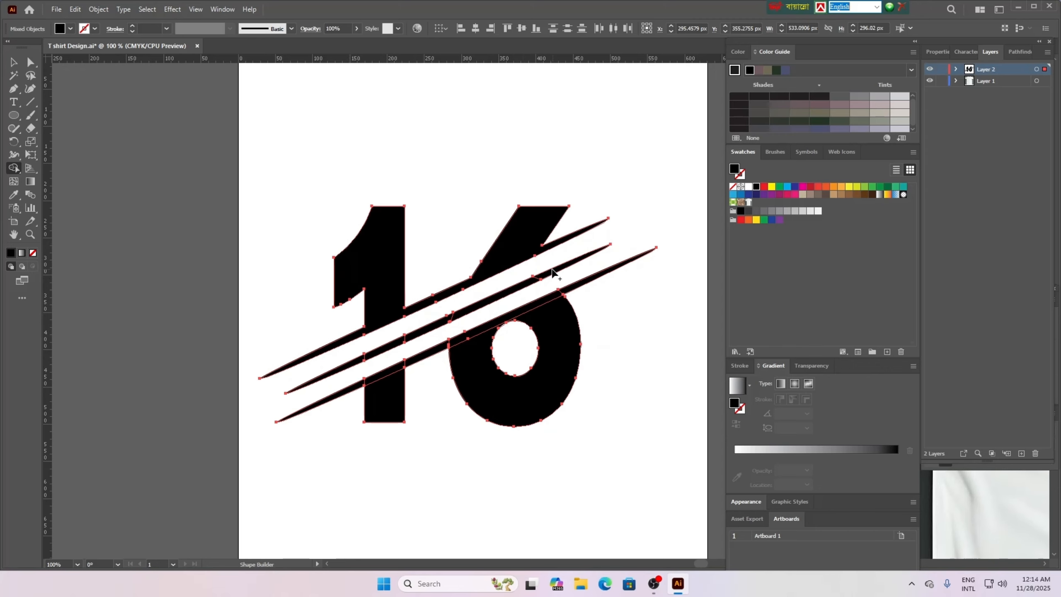
mouse_move(476, 307)
mouse_down()
mouse_move(374, 351)
mouse_move(362, 391)
mouse_move(369, 379)
mouse_move(381, 400)
mouse_move(402, 365)
mouse_move(463, 340)
mouse_move(483, 377)
mouse_move(562, 277)
mouse_move(561, 301)
mouse_move(624, 265)
mouse_up()
click(13, 62)
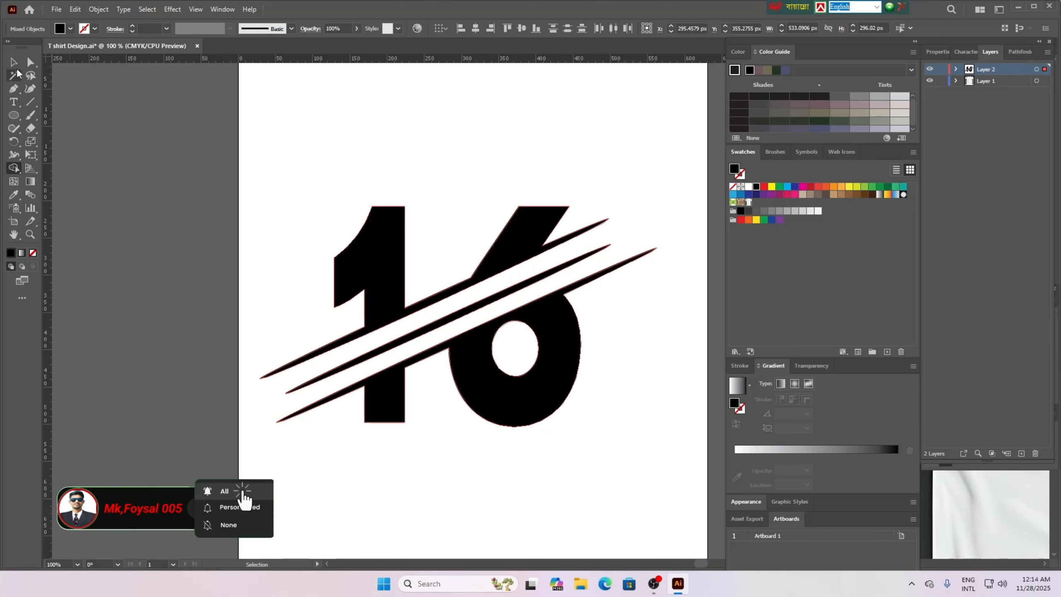
click(561, 495)
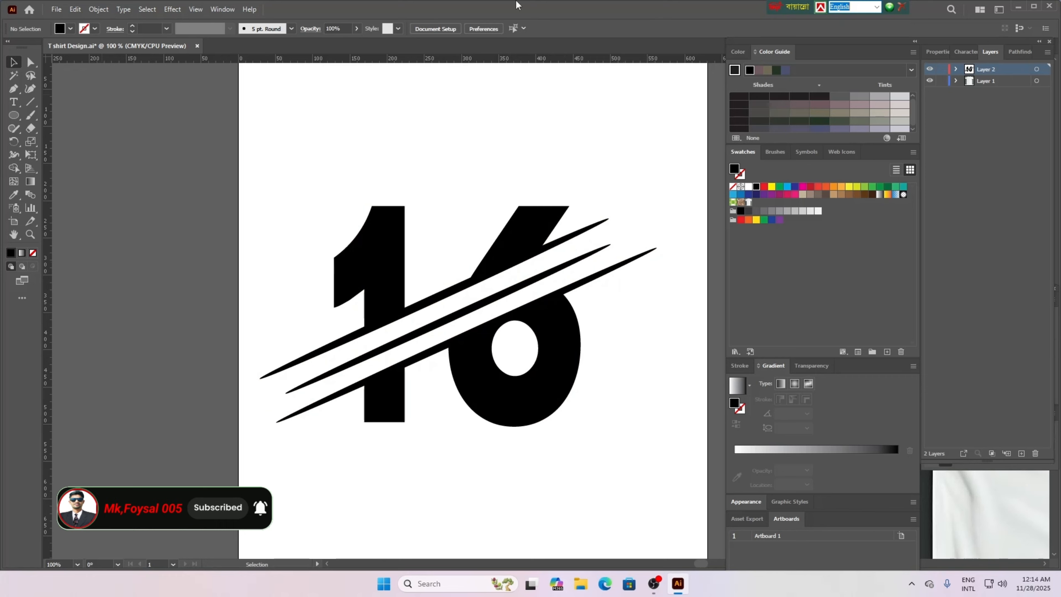
Fill the upper part of the 16 with its joined stroke and the separate middle stroke in red.
click(379, 239)
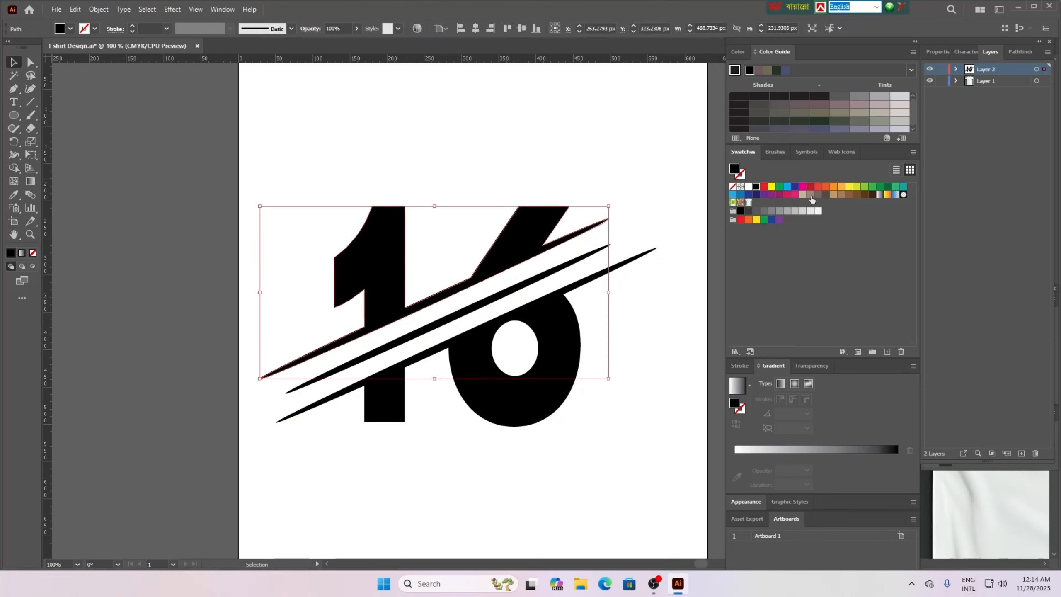
click(764, 187)
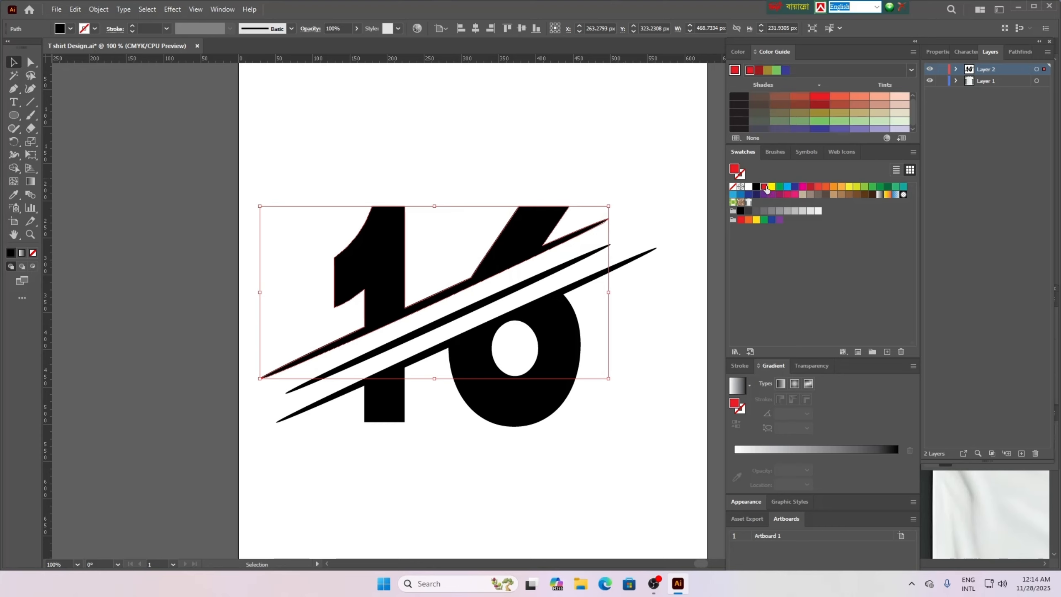
click(525, 487)
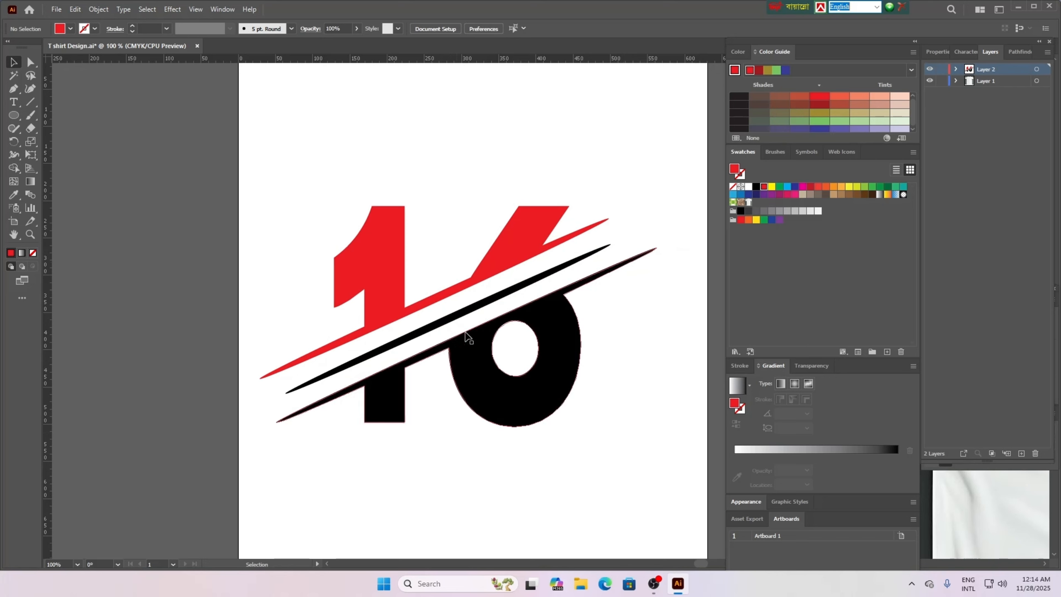
click(462, 311)
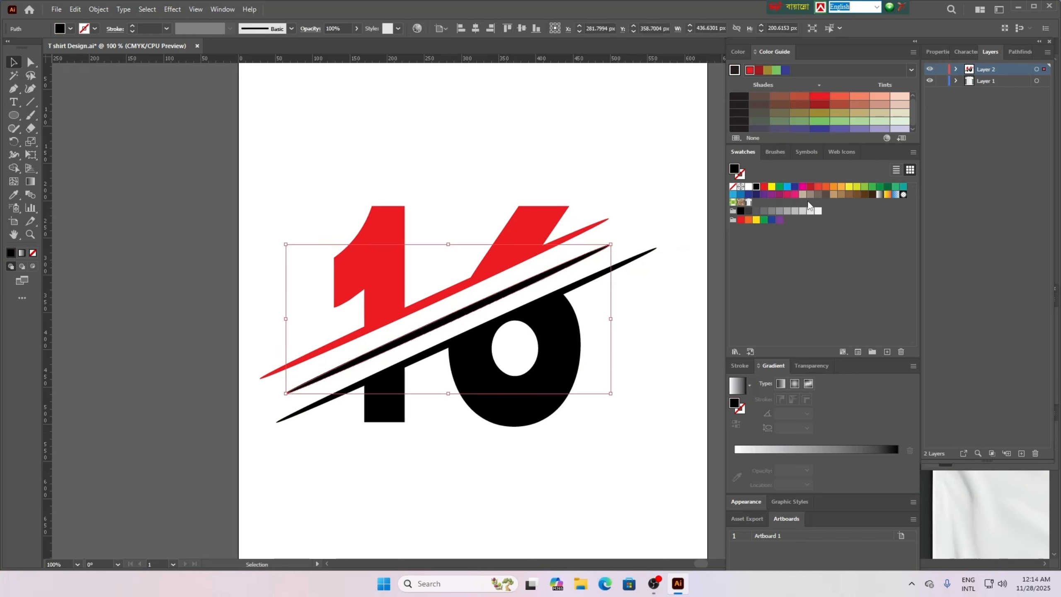
click(764, 186)
click(607, 481)
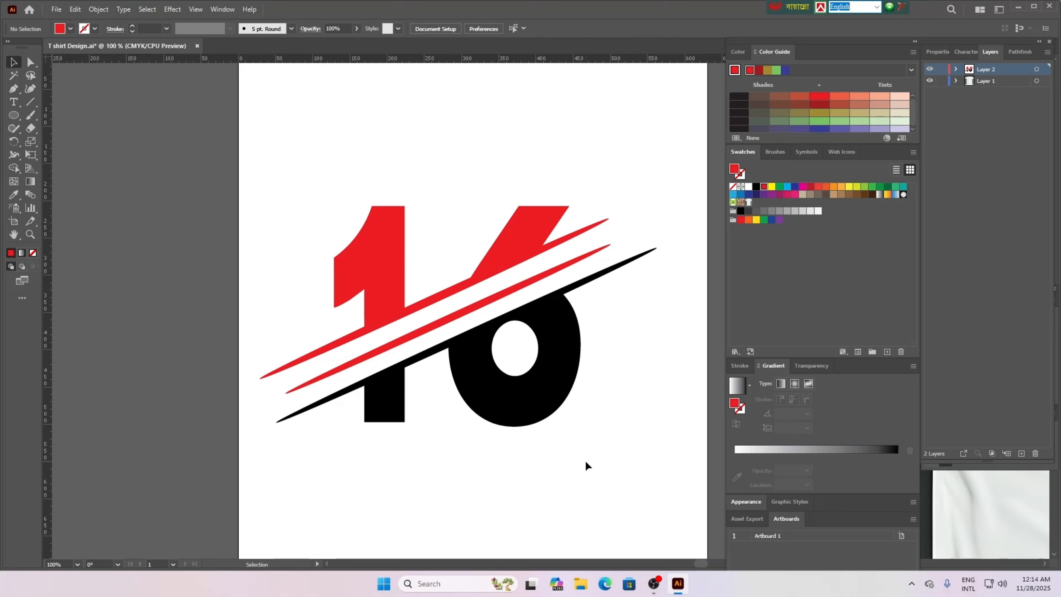
Try a white fill on the lower part of the 16 and return it to black.
click(521, 407)
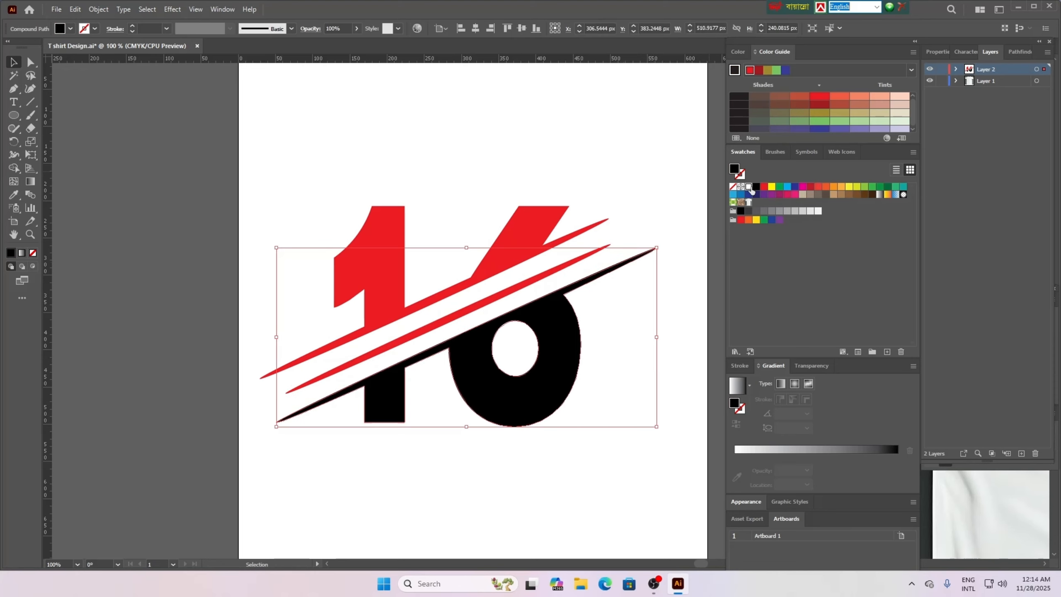
click(750, 188)
click(552, 471)
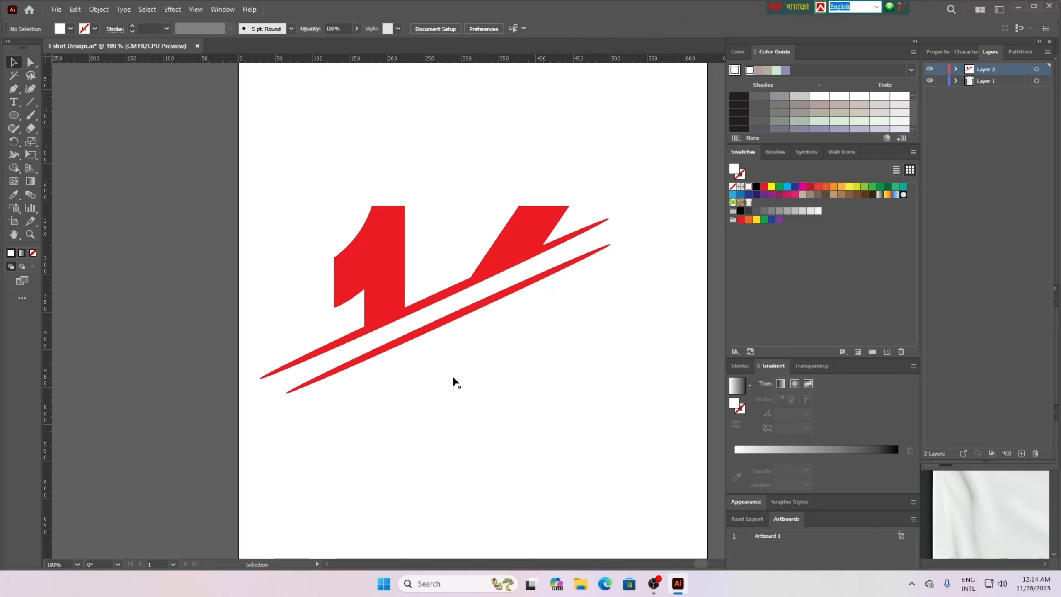
click(480, 380)
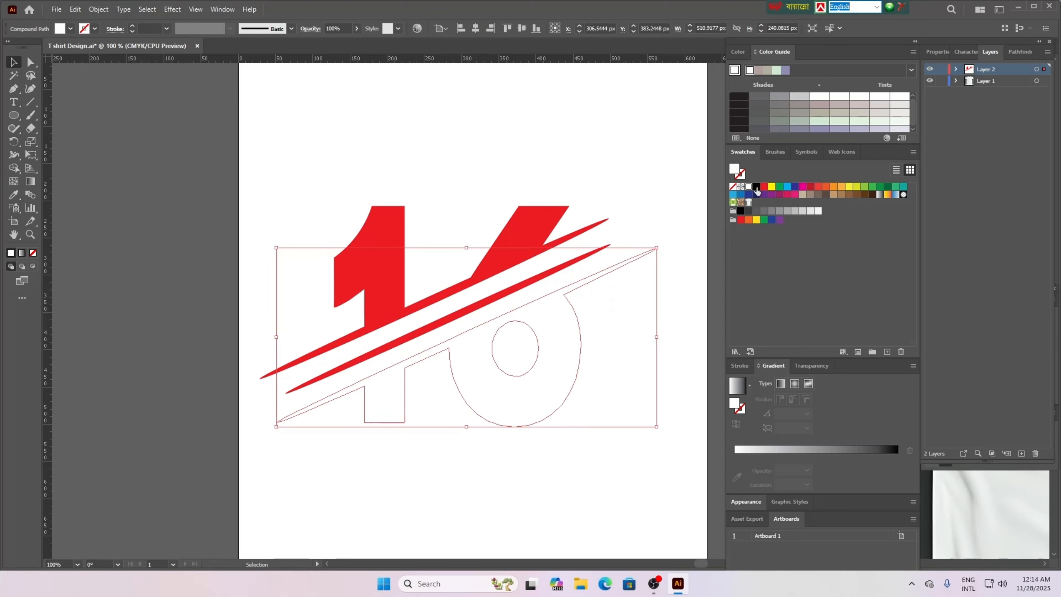
click(755, 187)
click(460, 178)
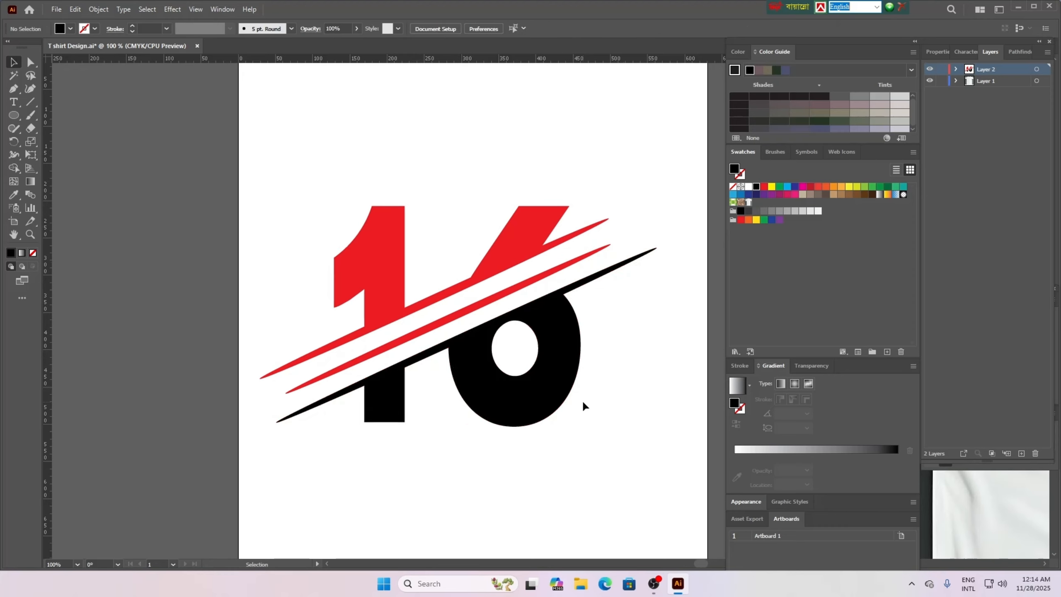
Move the whole 16 design slightly up and to the left on the artboard.
drag(310, 214, 583, 429)
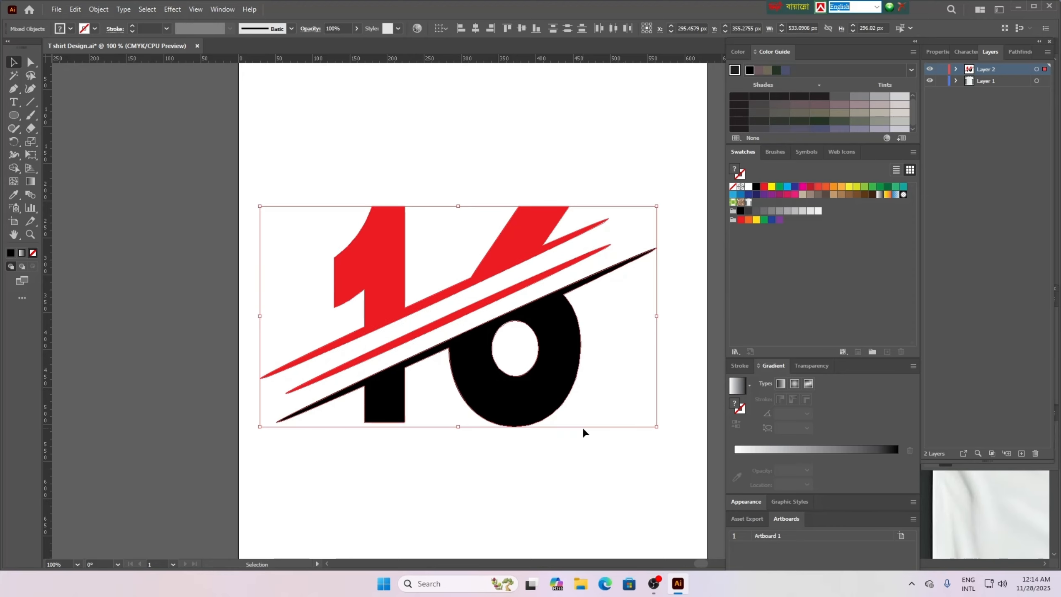
drag(528, 388, 505, 394)
Try moving the lower black part away from the red parts and undo the moves.
click(516, 429)
drag(455, 353, 516, 375)
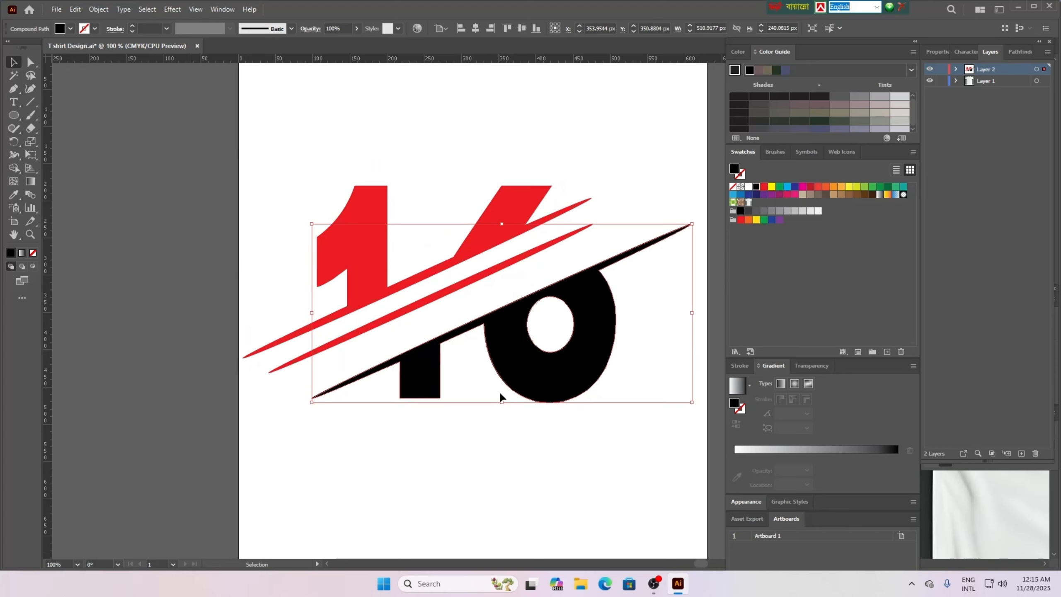
key(ctrl+z)
key(ctrl+z)
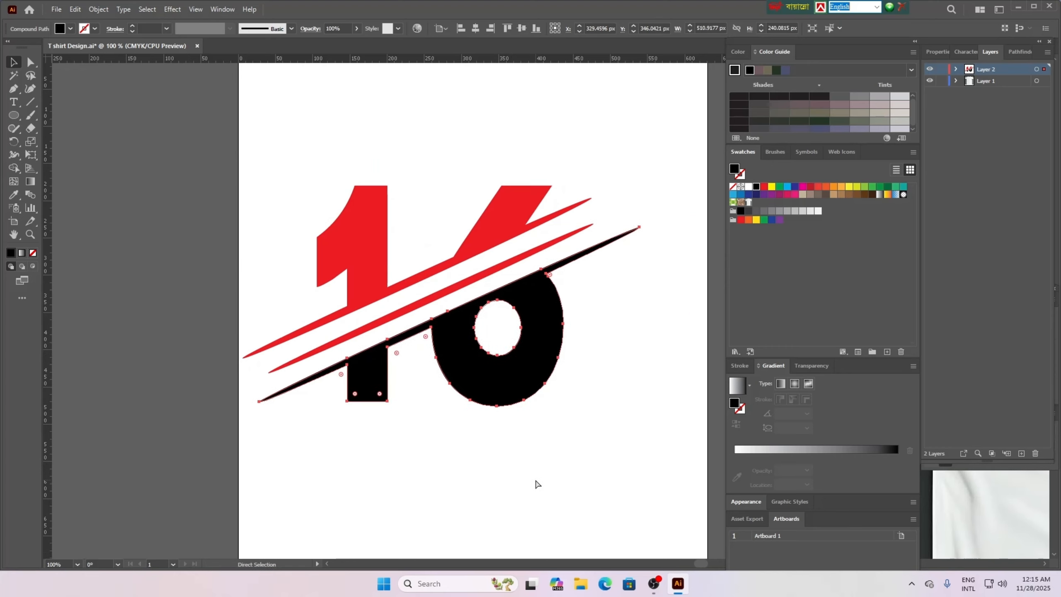
click(521, 479)
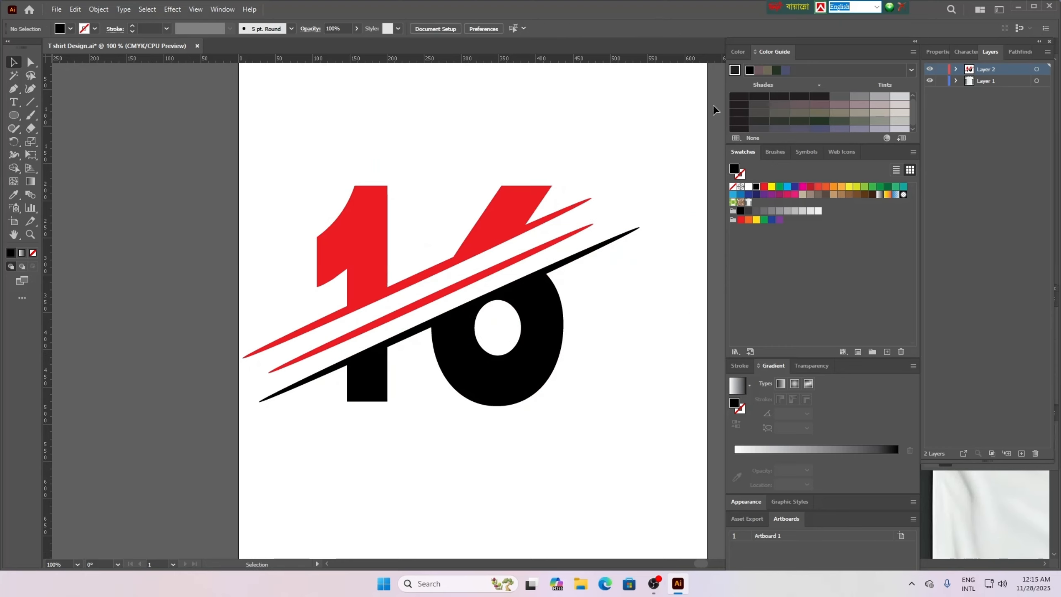
Group all the red and black pieces of the 16 design into one object.
drag(296, 186, 562, 420)
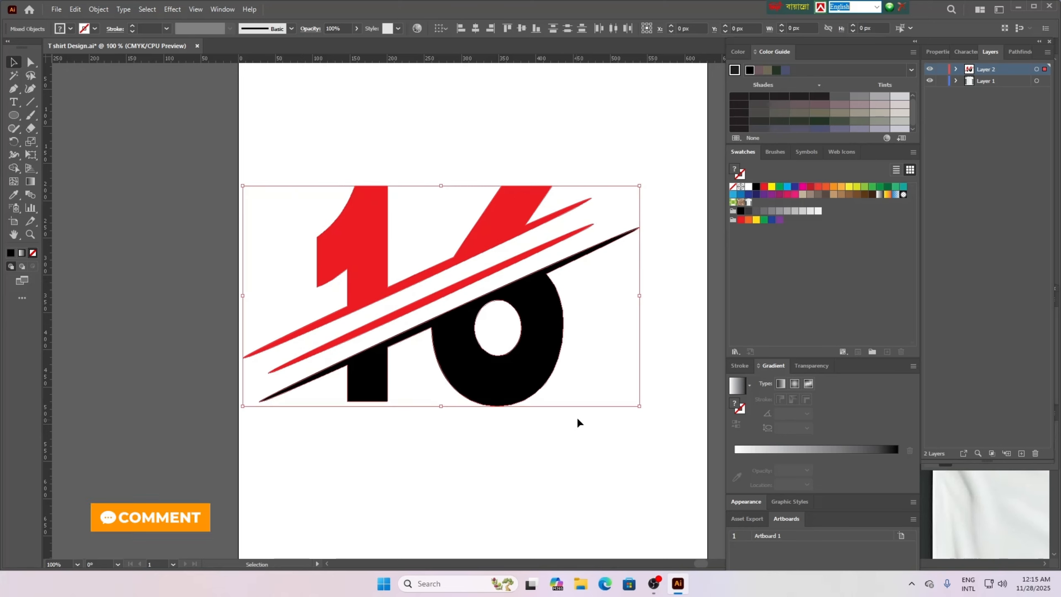
right_click(495, 225)
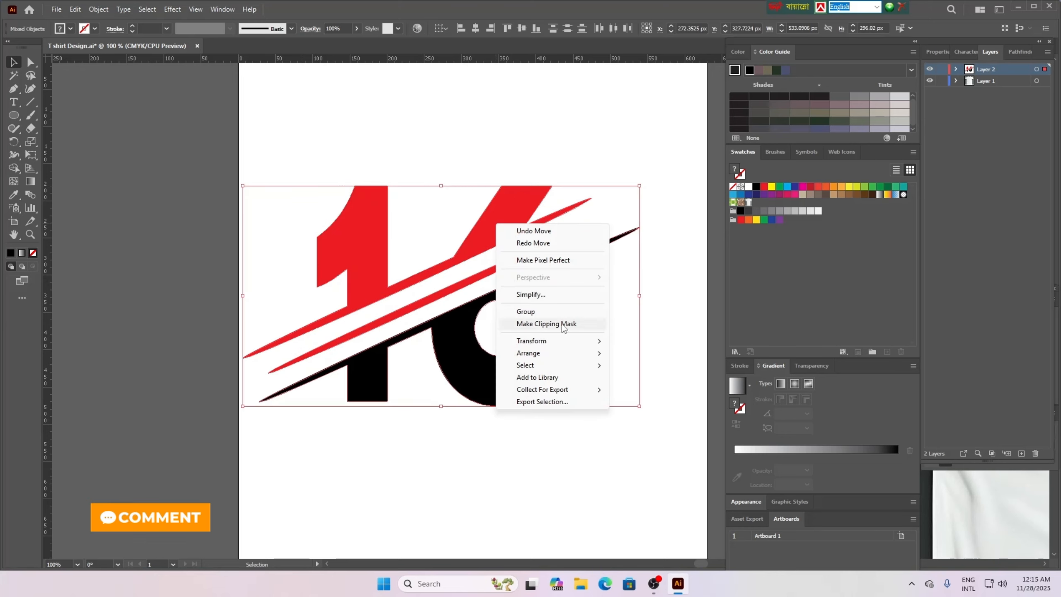
click(540, 311)
click(540, 436)
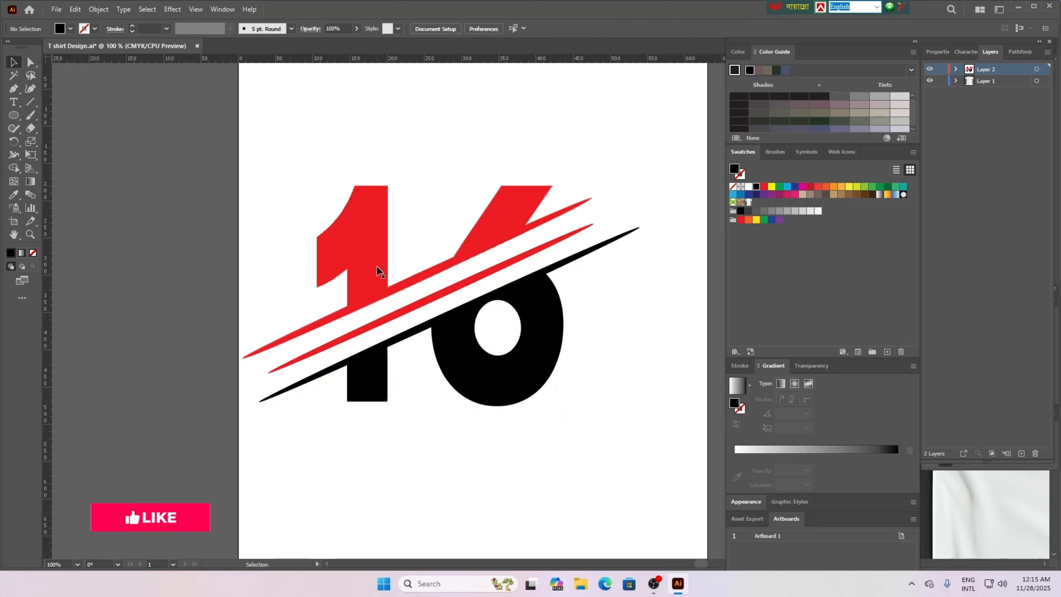
Resize the grouped 16 design to a narrower, taller shape of about 499 by 352 px.
click(376, 266)
key(ctrl+minus)
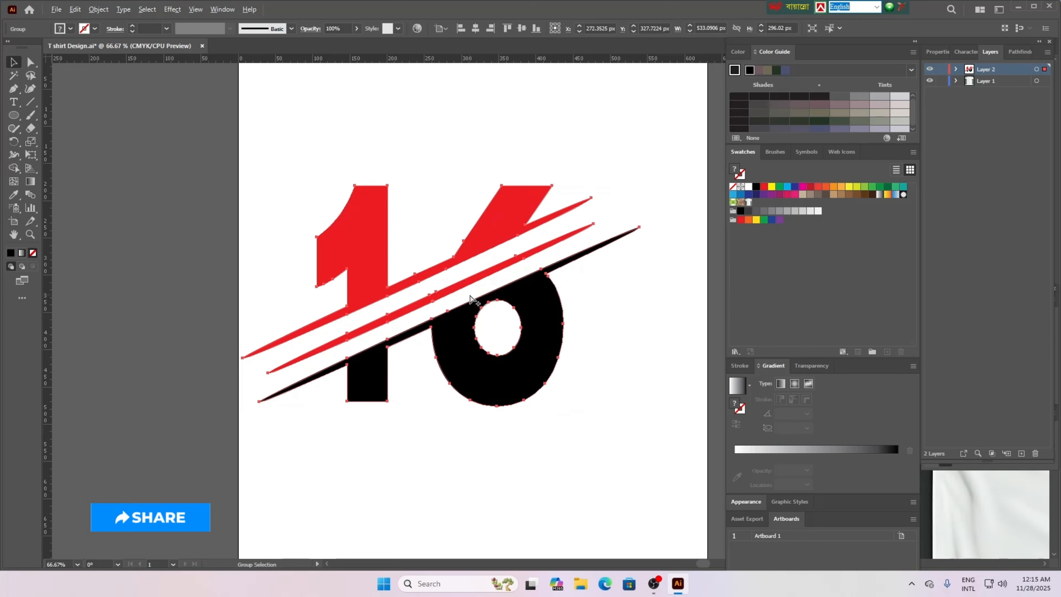
key(ctrl+minus)
click(507, 388)
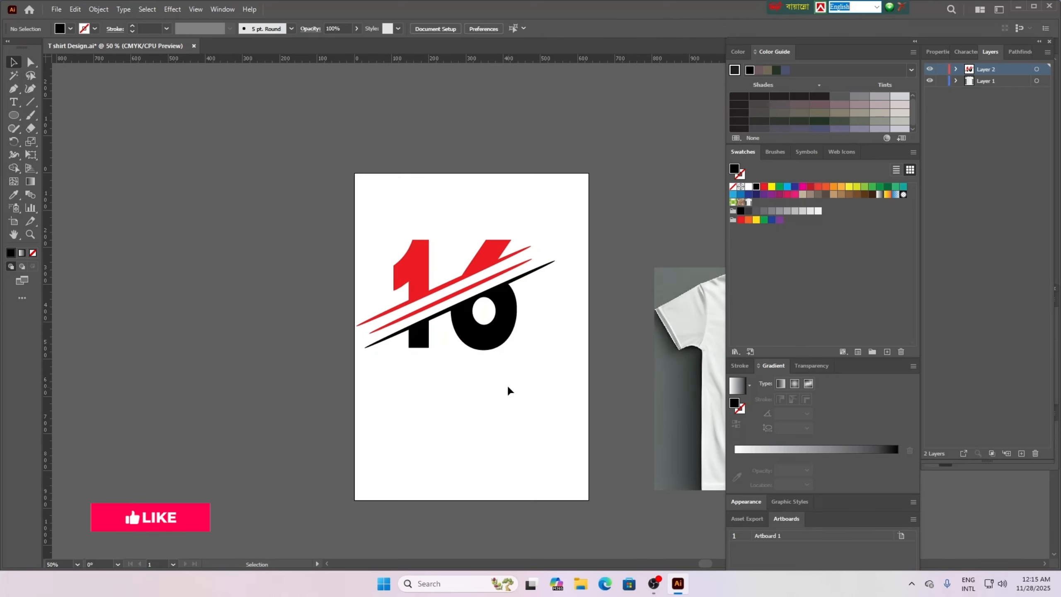
click(469, 334)
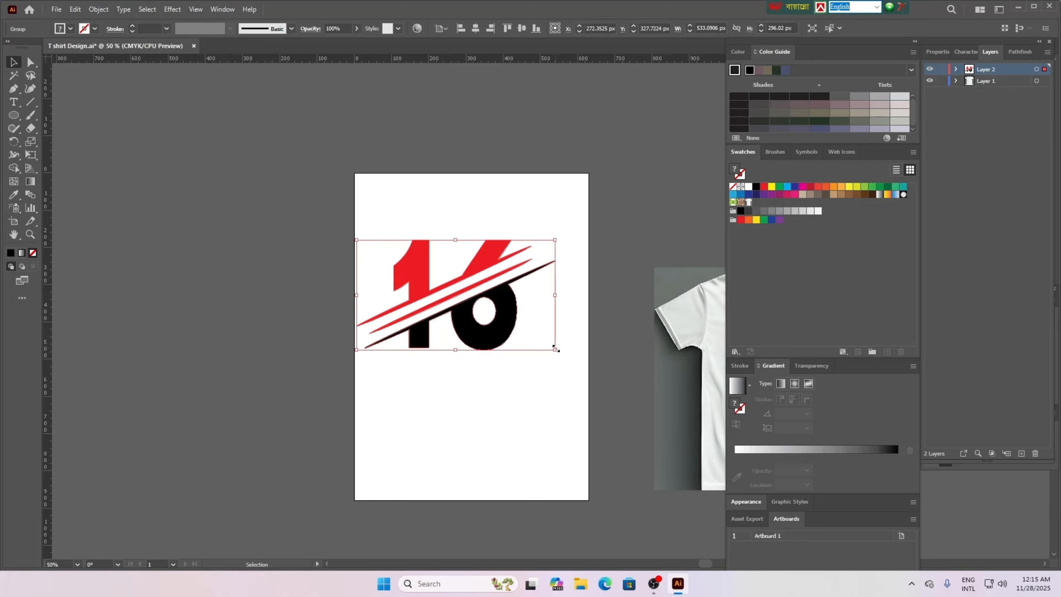
drag(554, 349, 542, 371)
click(621, 383)
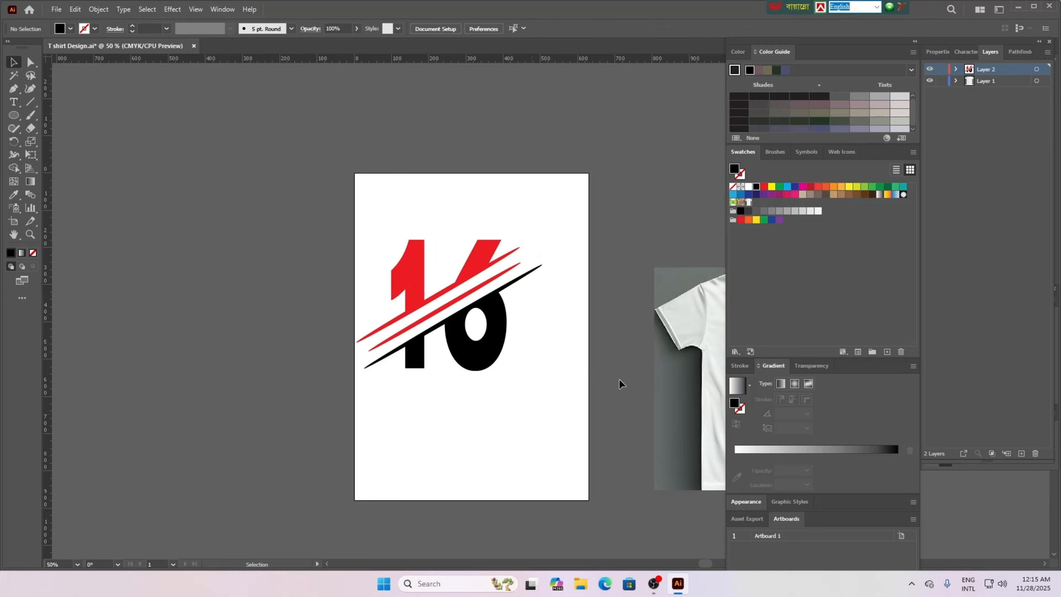
Move the 16 design off the artboard to its left and bring the T-shirt mockup image onto the artboard.
double_click(417, 284)
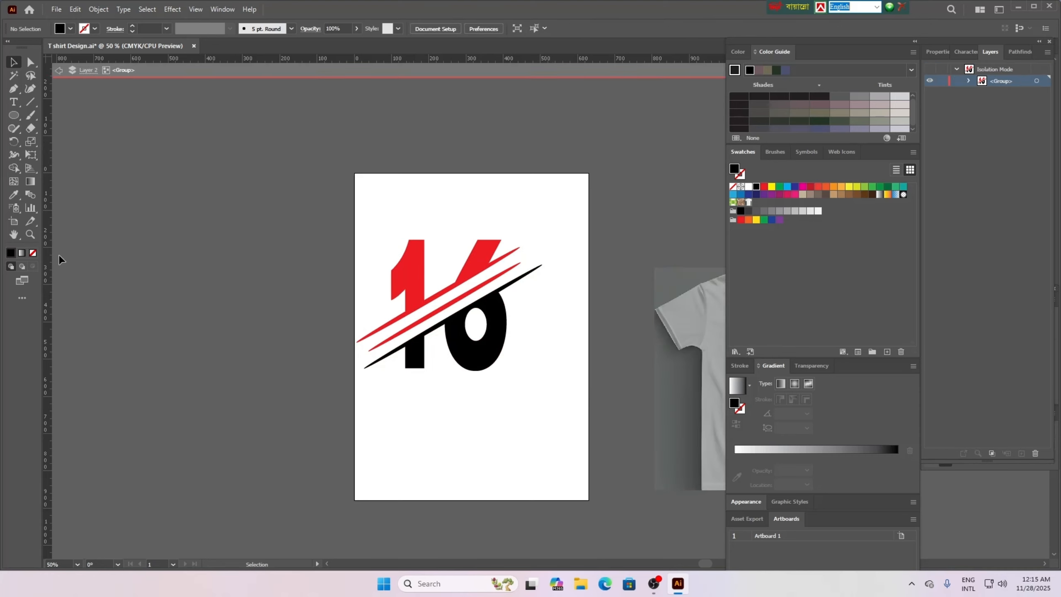
double_click(418, 117)
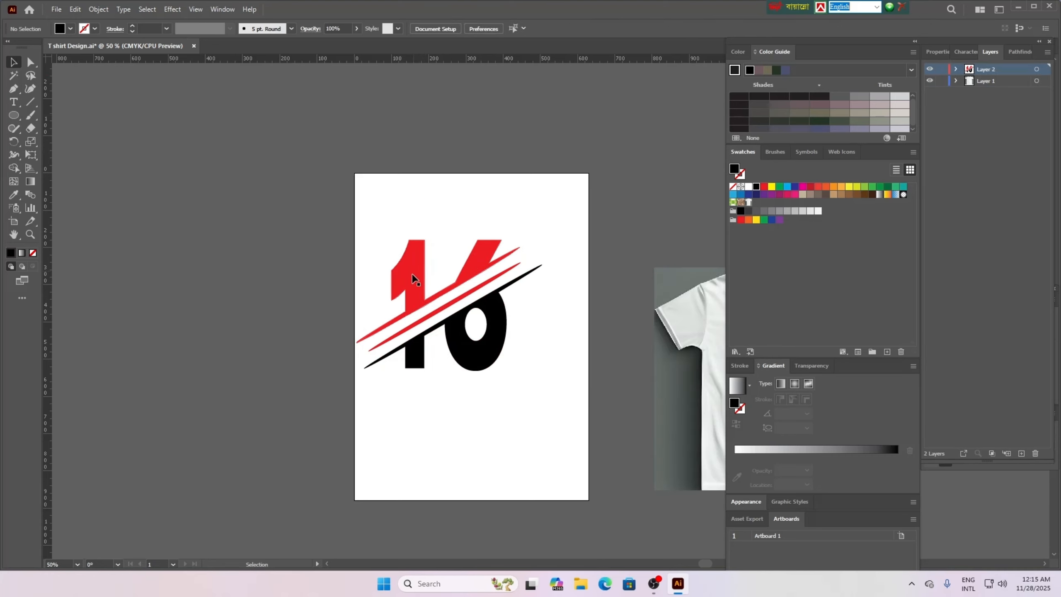
drag(464, 366, 206, 274)
click(509, 289)
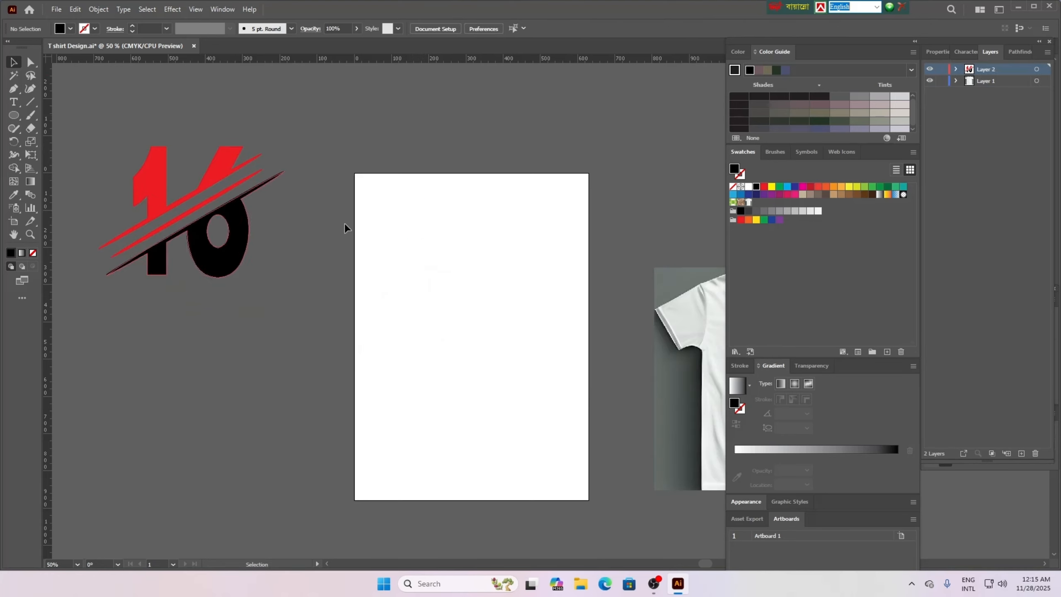
drag(710, 313, 407, 279)
click(607, 274)
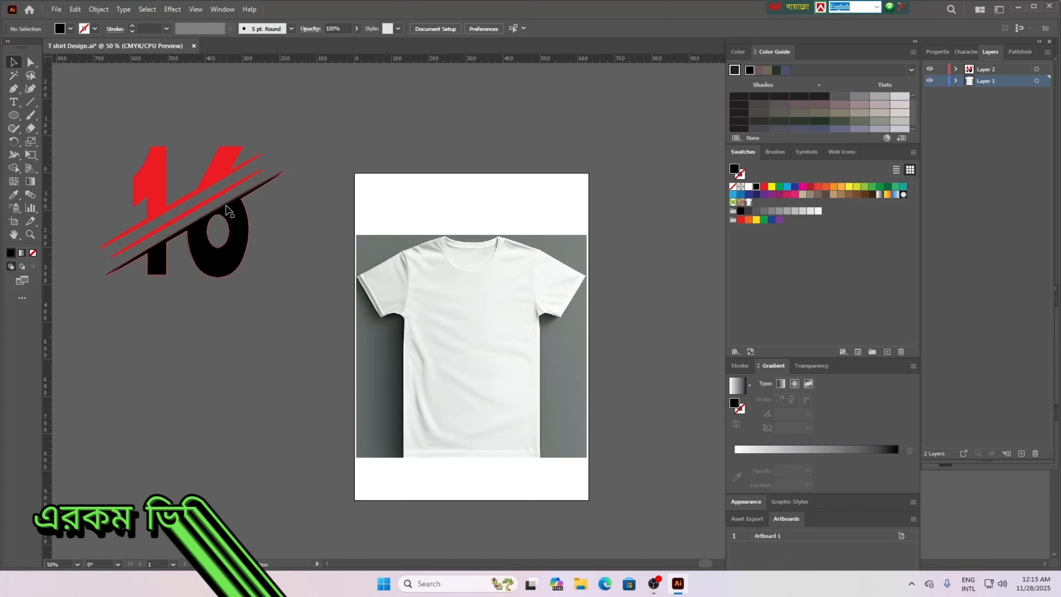
Place the 16 design on the T-shirt's chest and scale it down to about 206 by 145 px.
click(216, 177)
drag(214, 171, 495, 322)
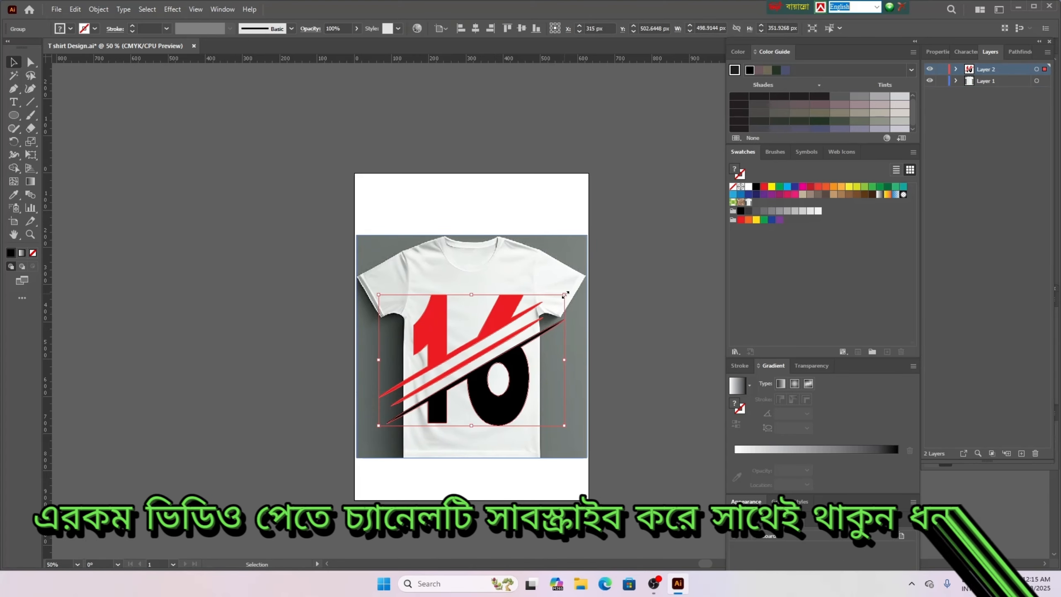
drag(559, 296, 479, 335)
click(450, 493)
click(660, 327)
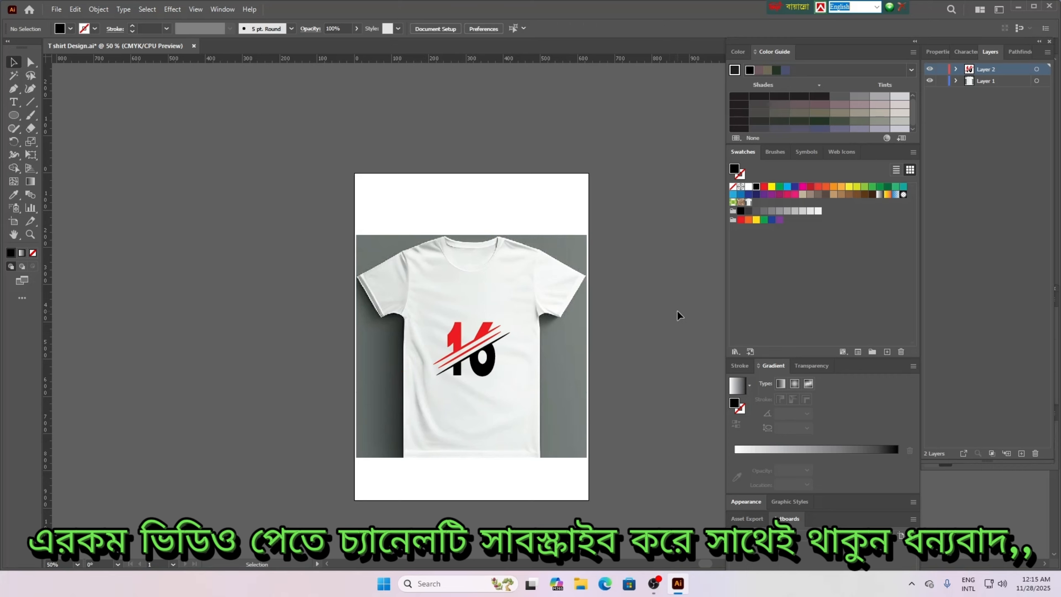
Examine the 16 design's placement on the T-shirt up close and with the whole artboard in view.
scroll(619, 269, down, 1)
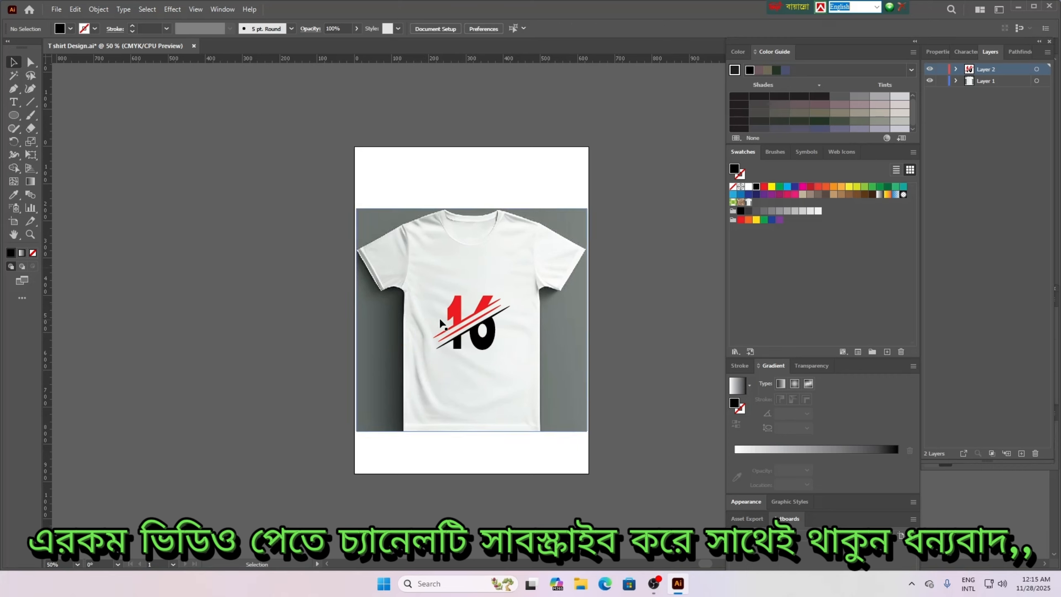
click(480, 321)
drag(256, 244, 481, 347)
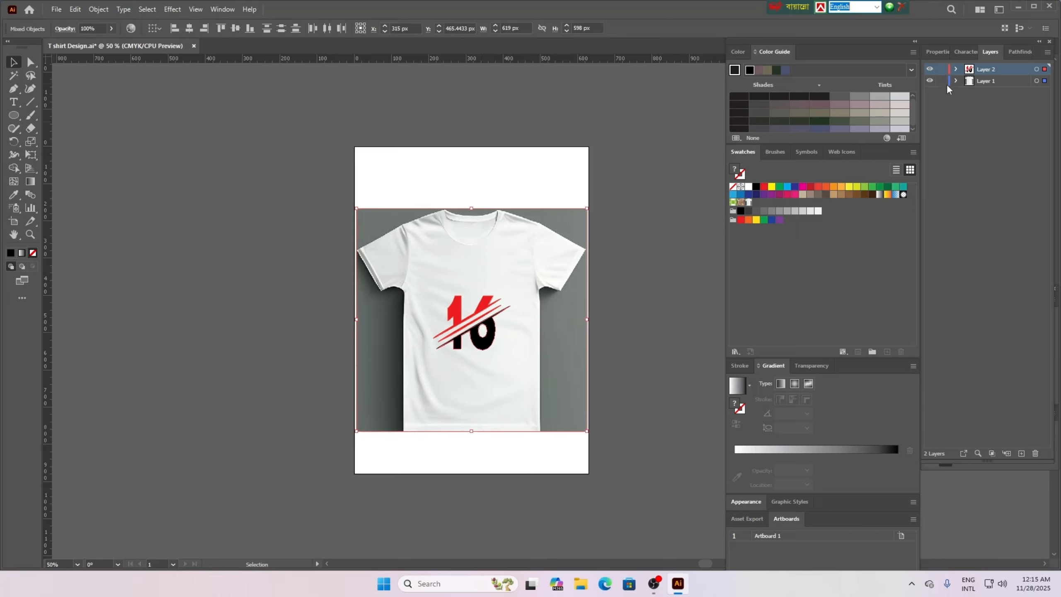
click(625, 184)
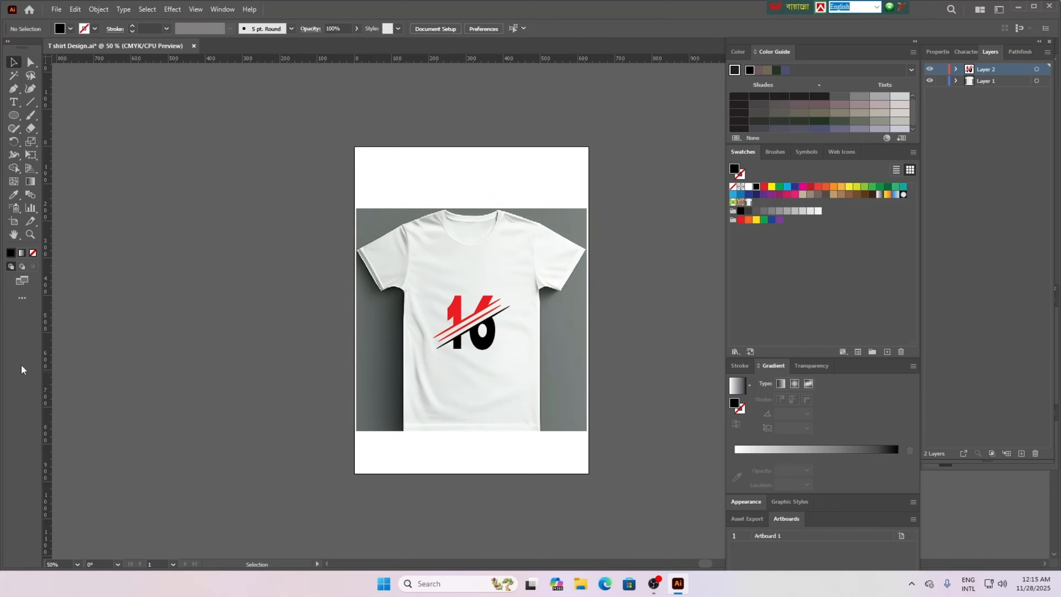
scroll(487, 394, up, 3)
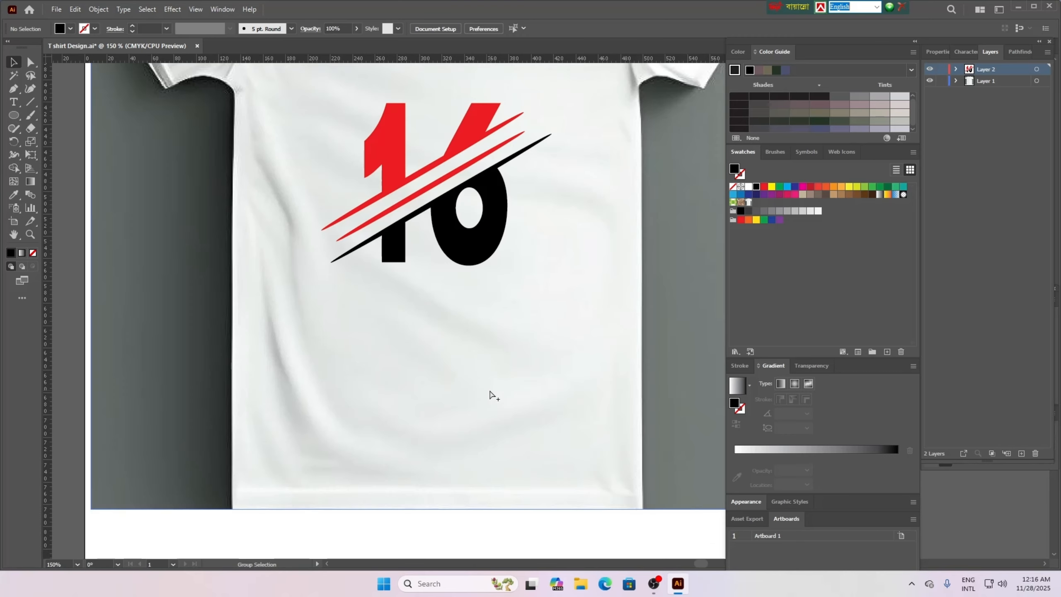
scroll(489, 392, down, 2)
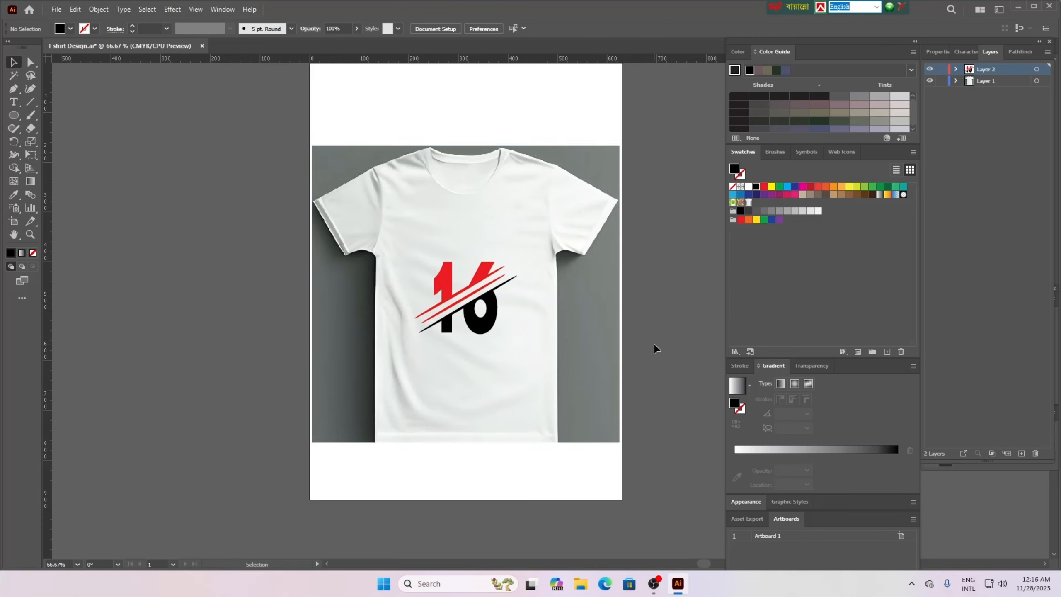
scroll(651, 359, up, 1)
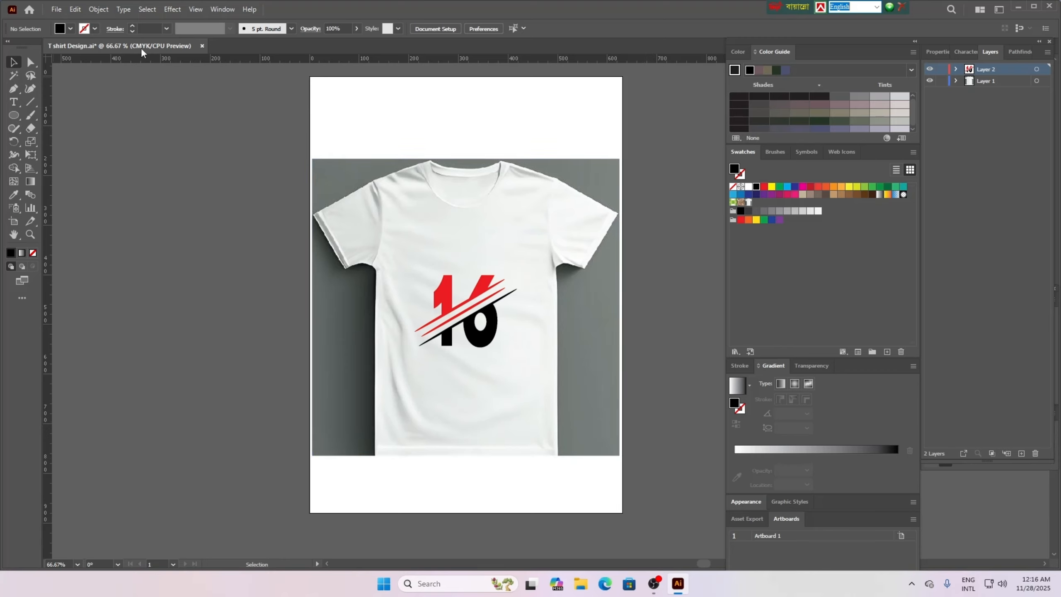
scroll(259, 179, down, 2)
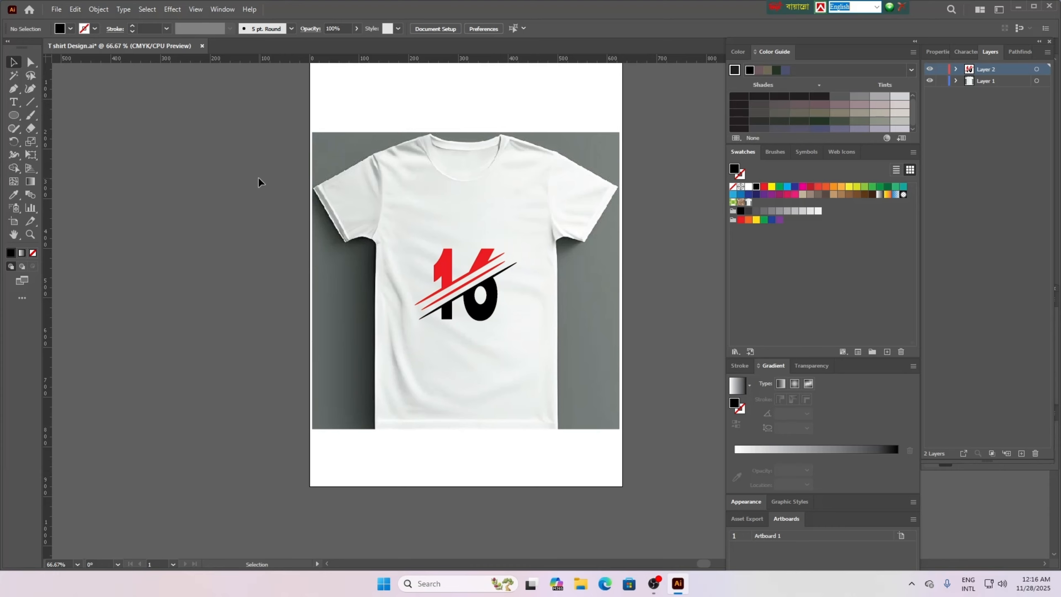
Nudge the 16 design 21 px up and 1 px to the right on the shirt.
click(446, 278)
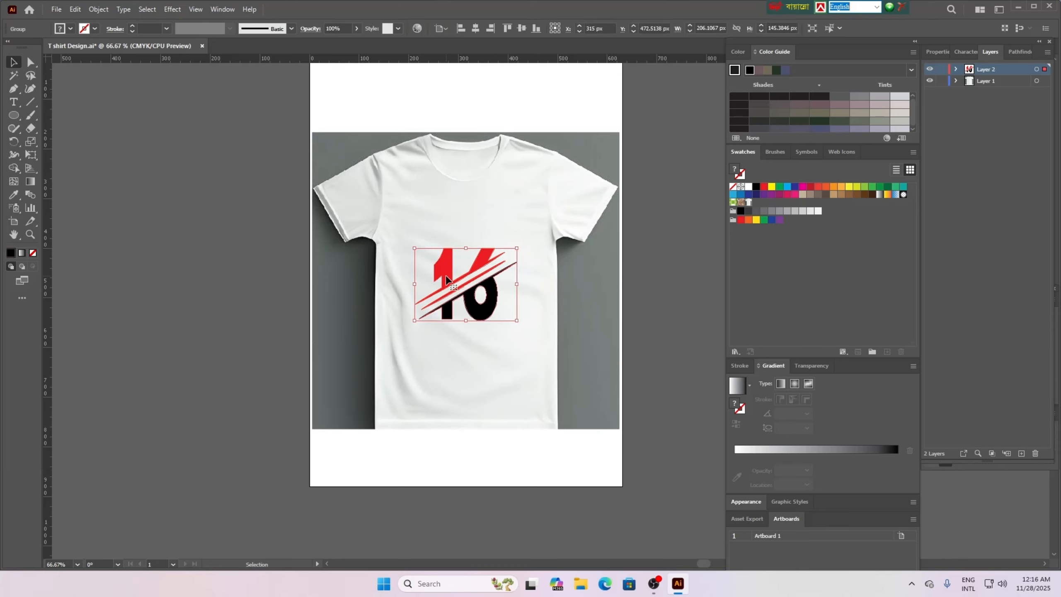
key(Up)
key(Up)
key(Up)
key(Up)
key(Up)
key(Up)
key(Up)
key(Up)
key(Up)
key(Up)
key(Up)
key(Up)
key(Up)
key(Up)
key(Up)
key(Up)
key(Up)
key(Up)
key(Up)
key(Up)
key(Right)
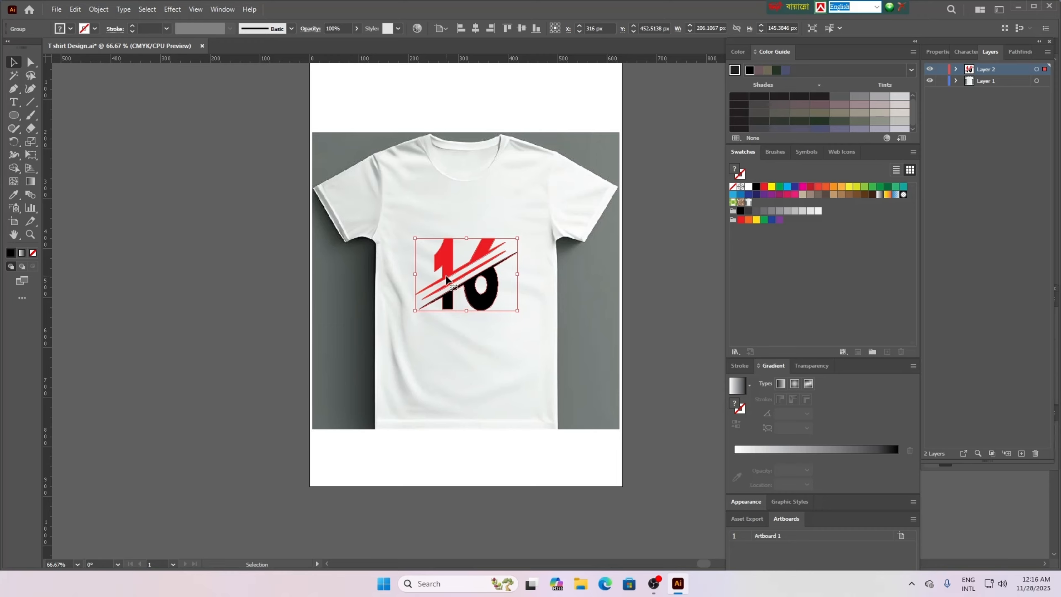
key(Up)
click(257, 254)
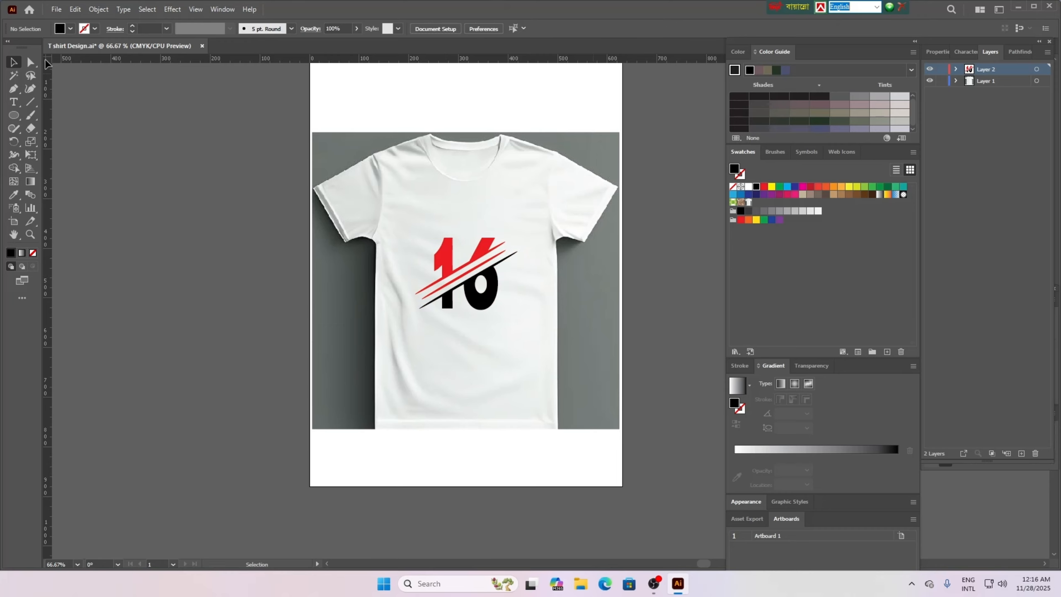
Add the text MY FAVORITE NUMBER and place it on the shirt just below the 16.
click(15, 105)
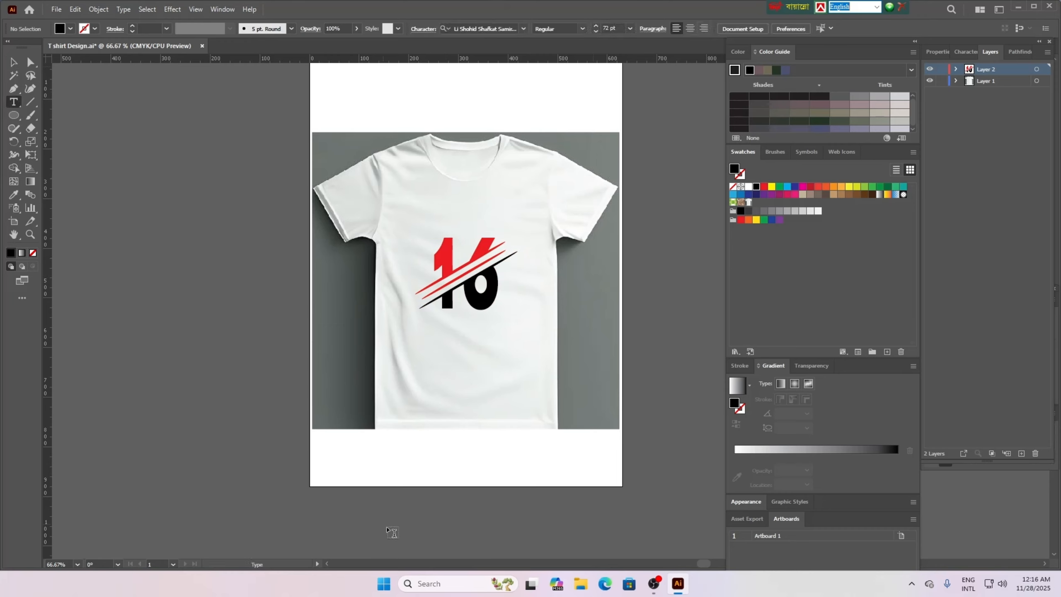
click(387, 516)
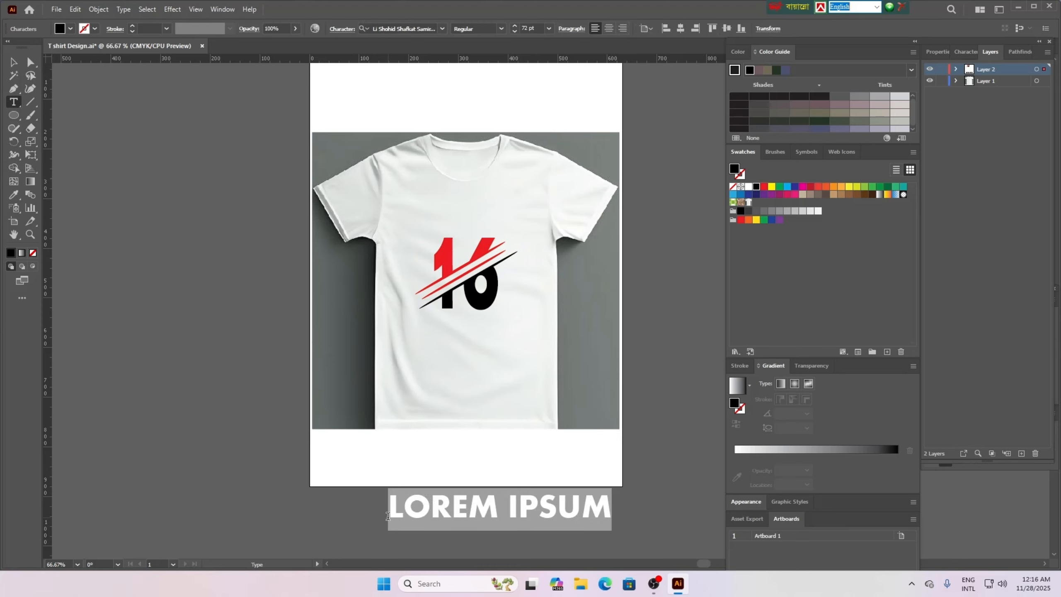
key(BackSpace)
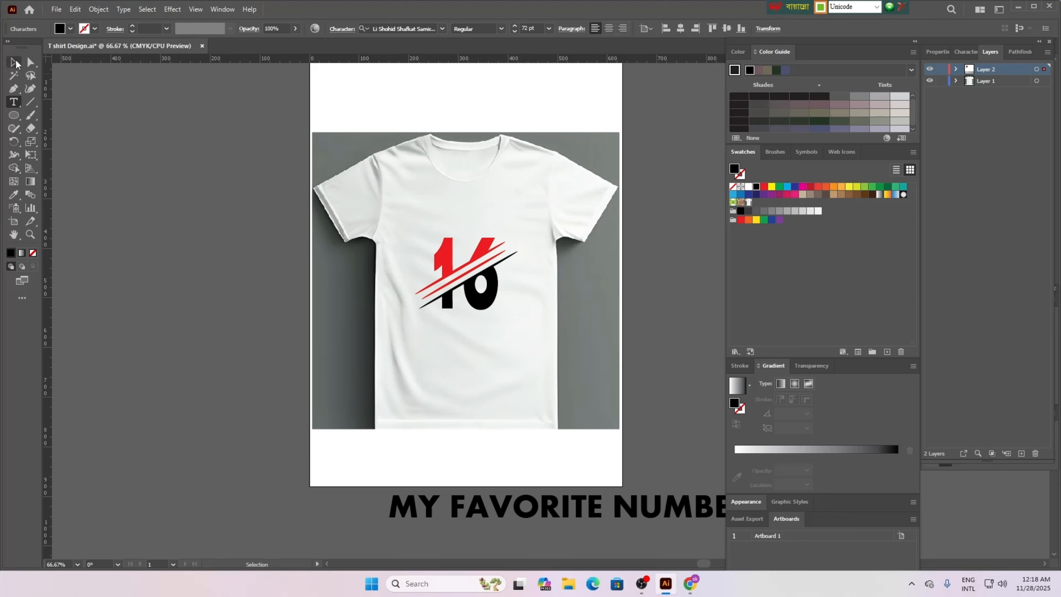
click(13, 64)
drag(592, 517, 520, 334)
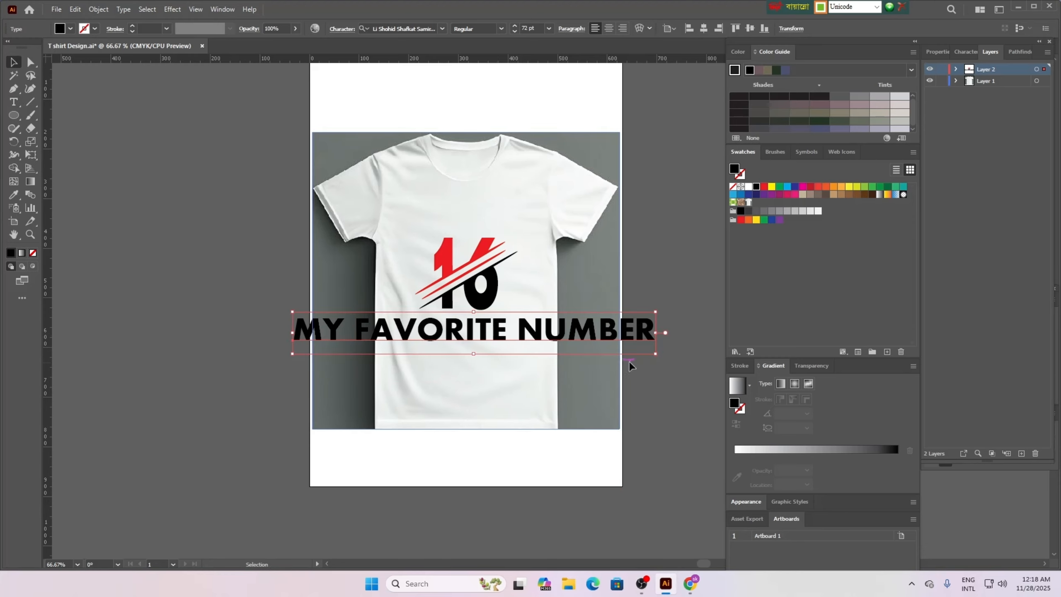
Set the slogan's font to Gabella Shiny Regular and shrink the text to fit the shirt's width below the 16.
click(964, 52)
click(1040, 69)
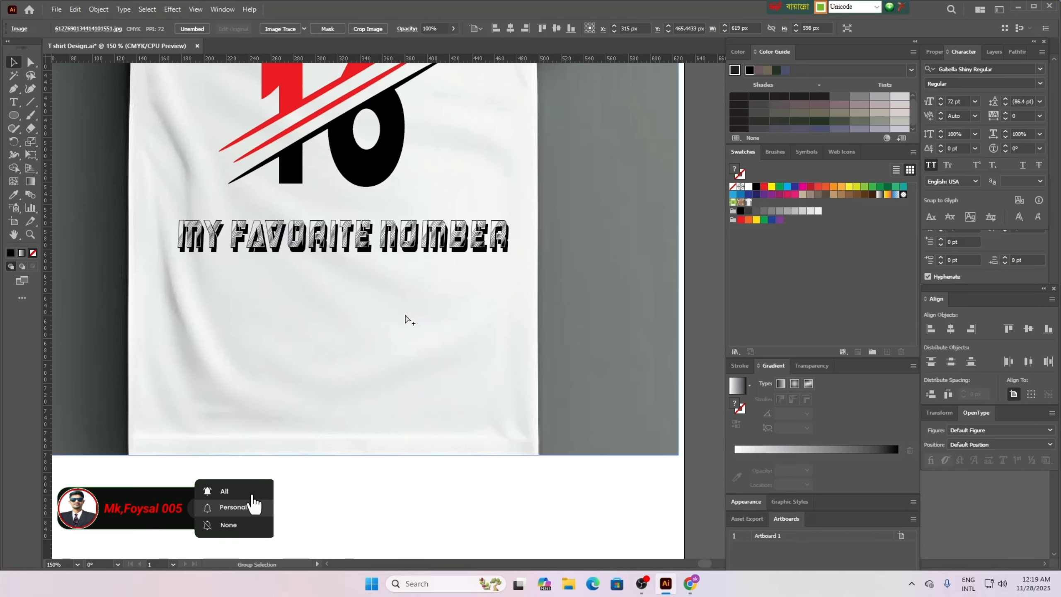
scroll(405, 319, down, 2)
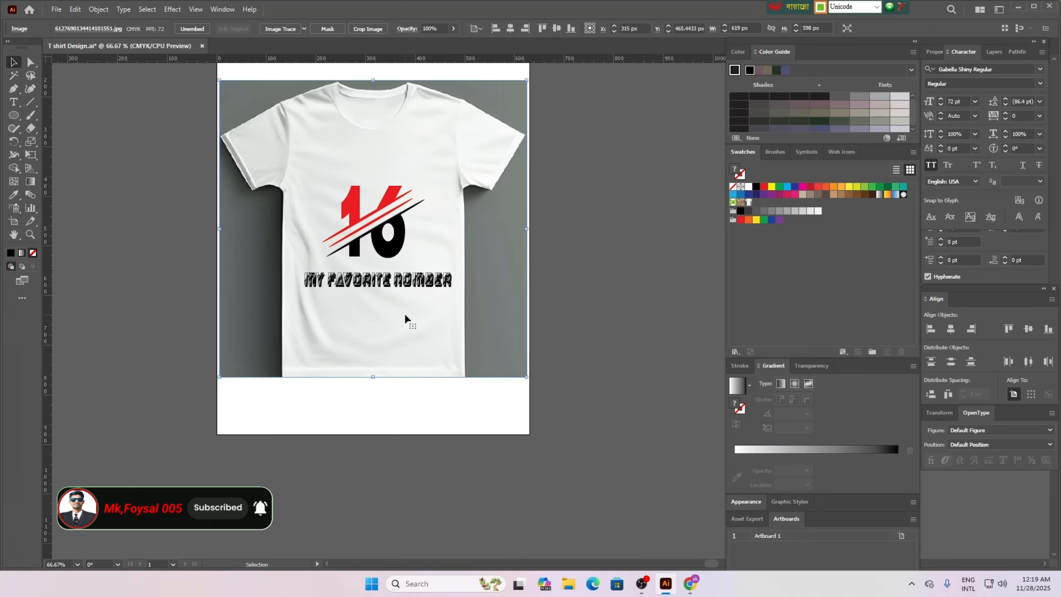
drag(709, 561, 698, 564)
scroll(607, 418, up, 3)
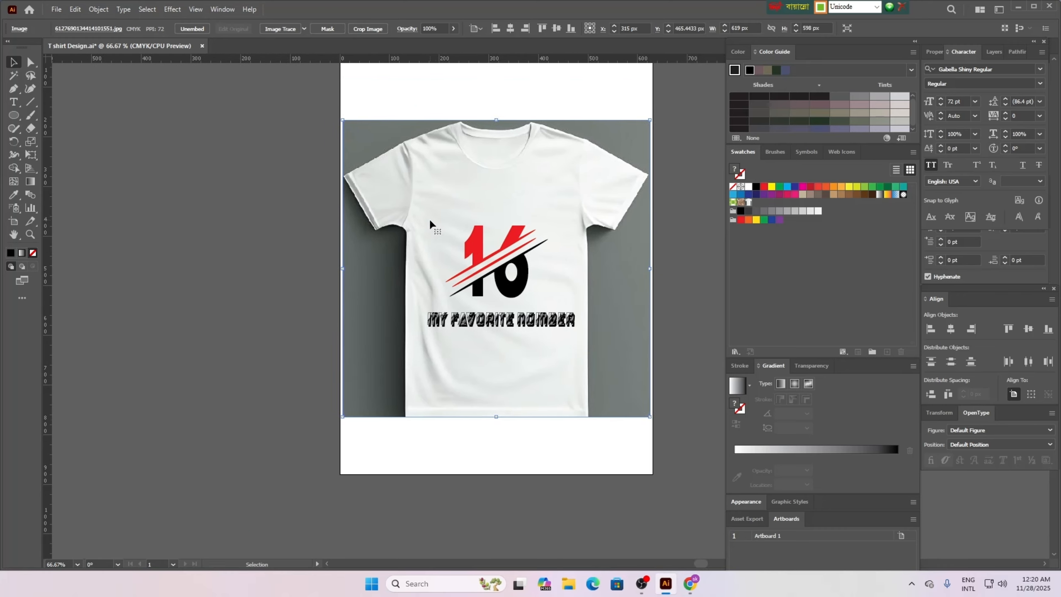
mouse_move(431, 223)
mouse_down()
mouse_move(525, 361)
mouse_move(450, 218)
mouse_move(429, 216)
mouse_up()
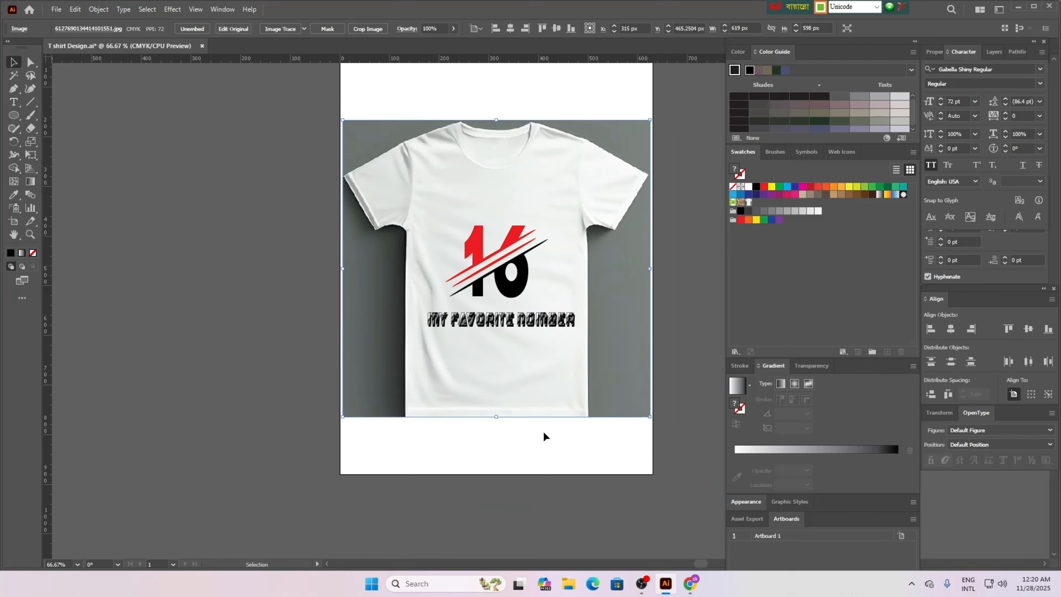
click(548, 465)
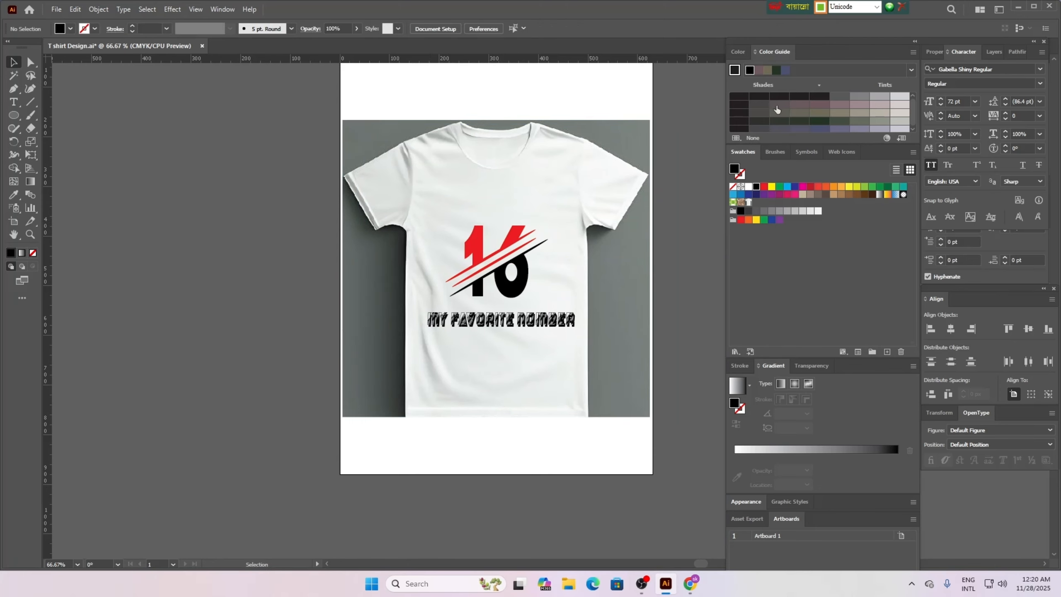
Lock the T-shirt layer and align the 16 and the slogan to each other on their horizontal centres.
click(994, 51)
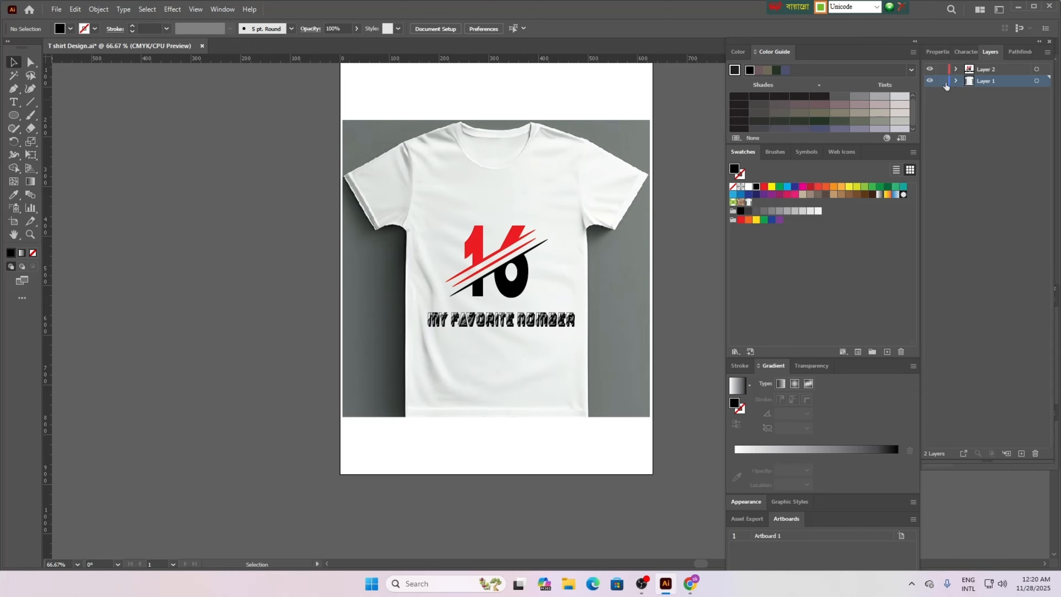
click(942, 81)
click(507, 319)
click(510, 292)
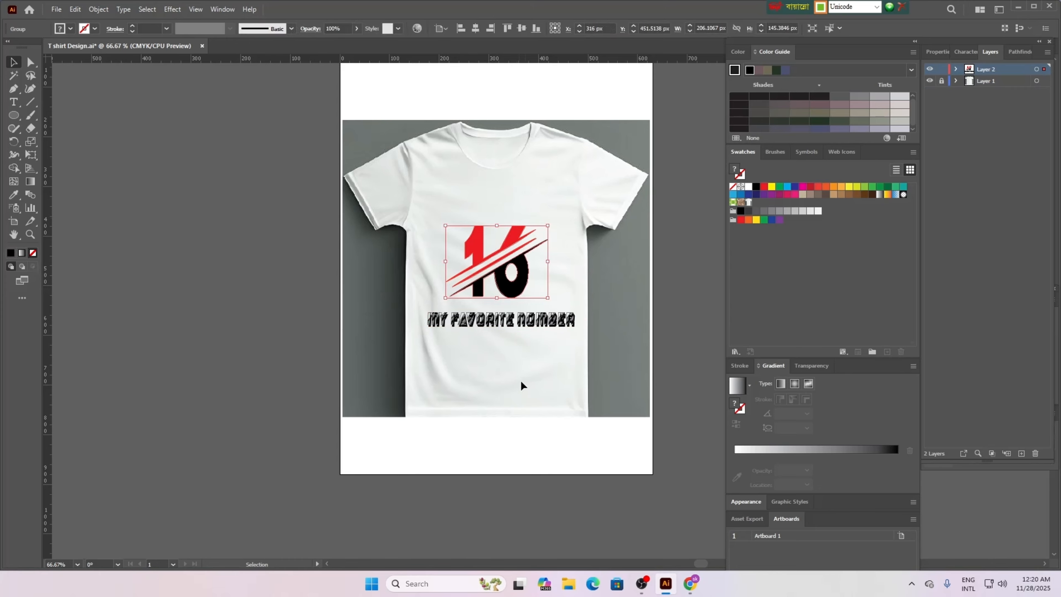
click(520, 379)
drag(412, 228, 547, 346)
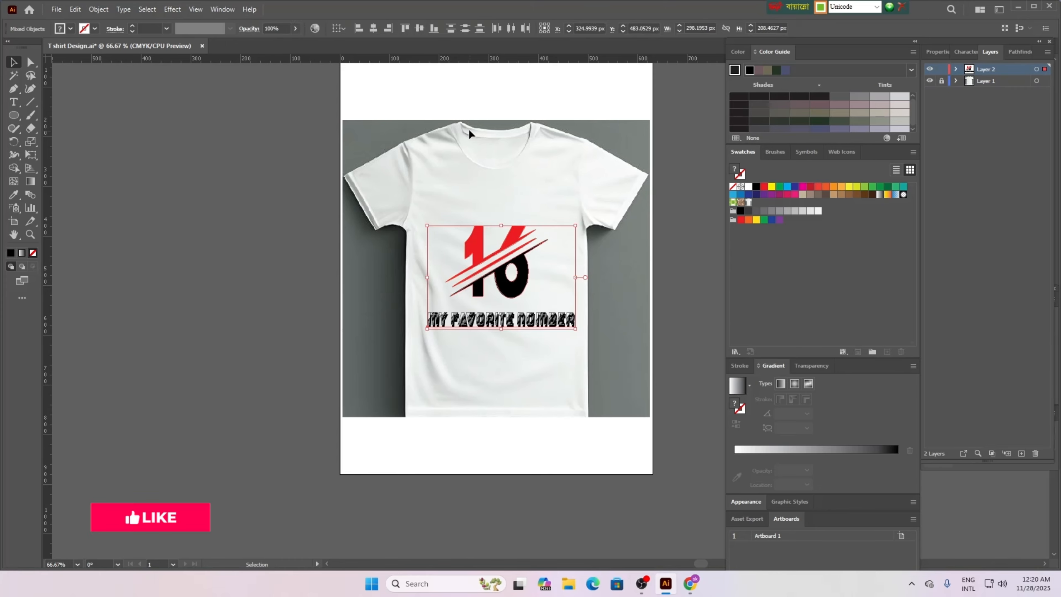
click(373, 28)
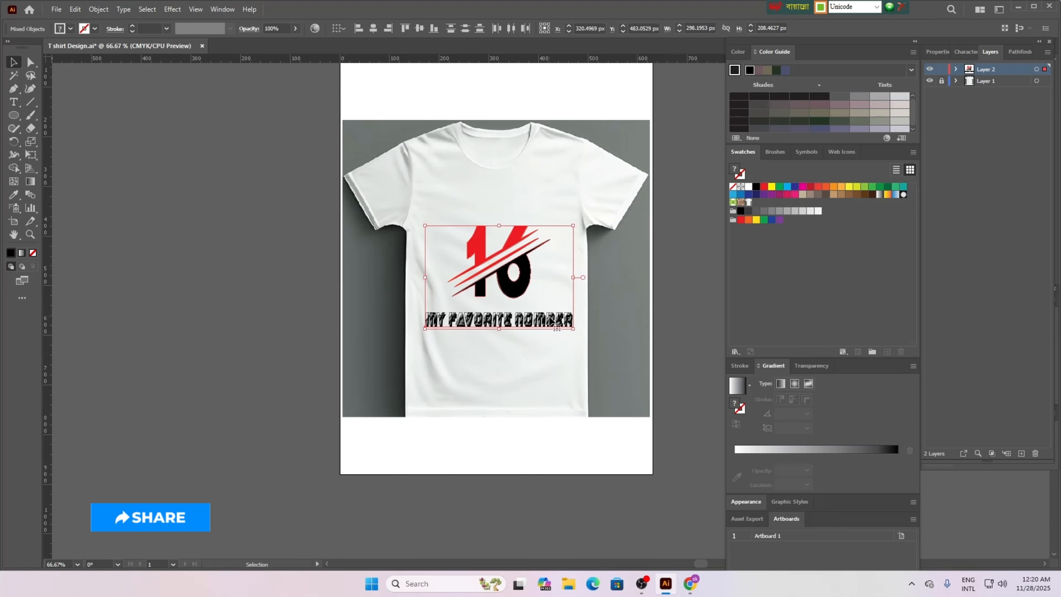
Group the 16 with the slogan, scale the group to about 252 by 188 px and move it slightly to the right.
right_click(550, 319)
click(588, 403)
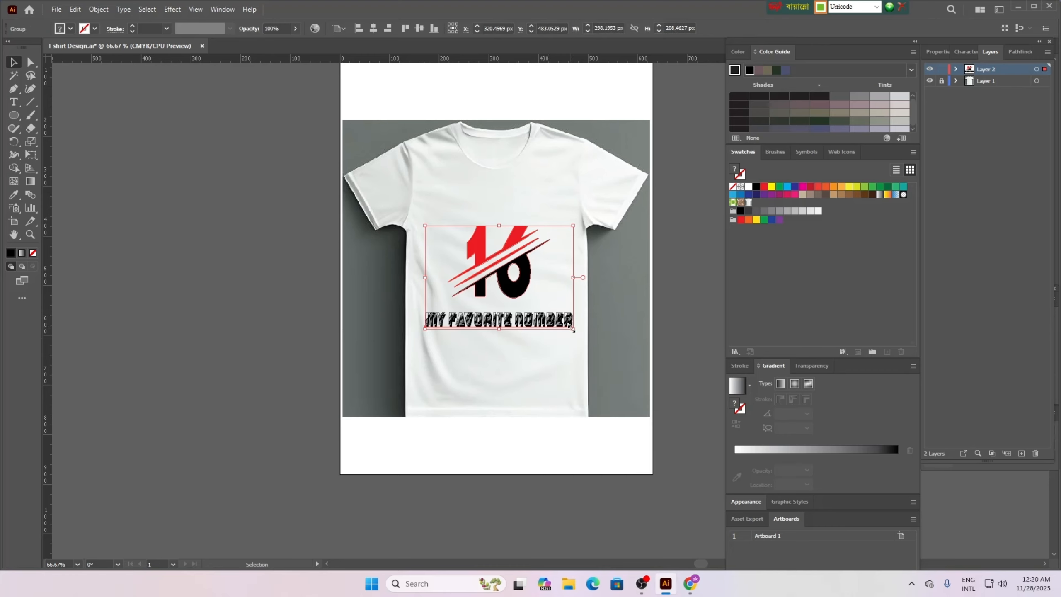
drag(573, 329, 550, 317)
drag(498, 278, 509, 277)
drag(502, 313, 502, 318)
click(646, 345)
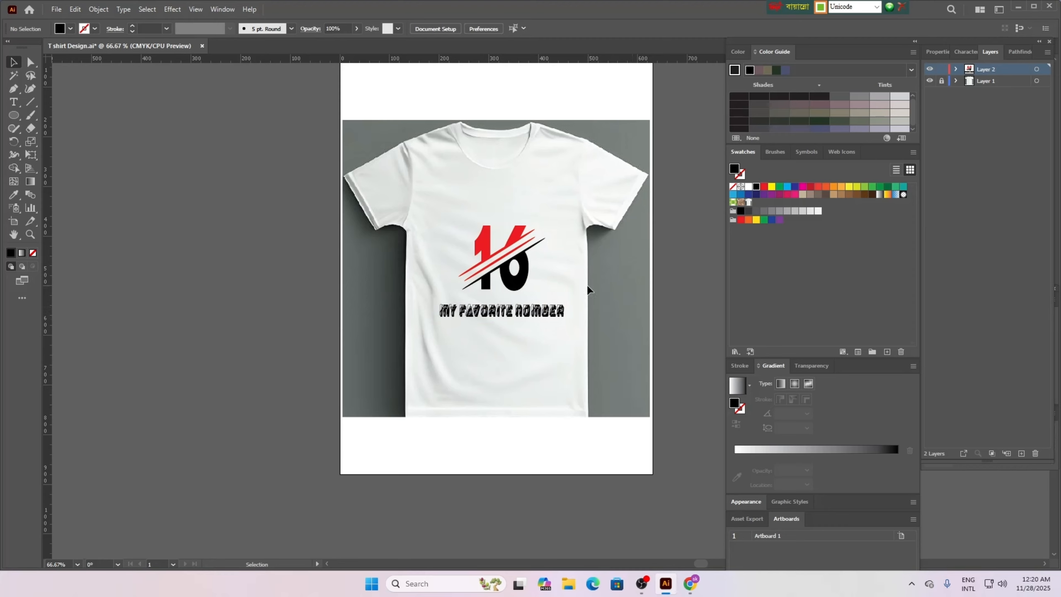
Unlock the T-shirt layer and align the grouped design and the mockup image to each other on their horizontal centres.
drag(559, 355, 559, 355)
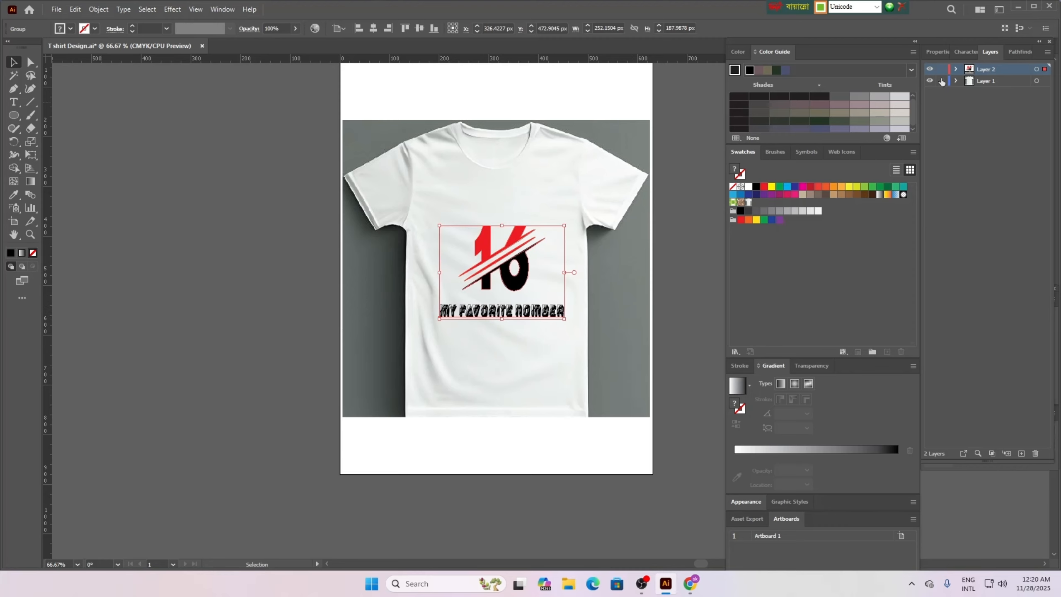
click(248, 160)
drag(581, 380, 582, 380)
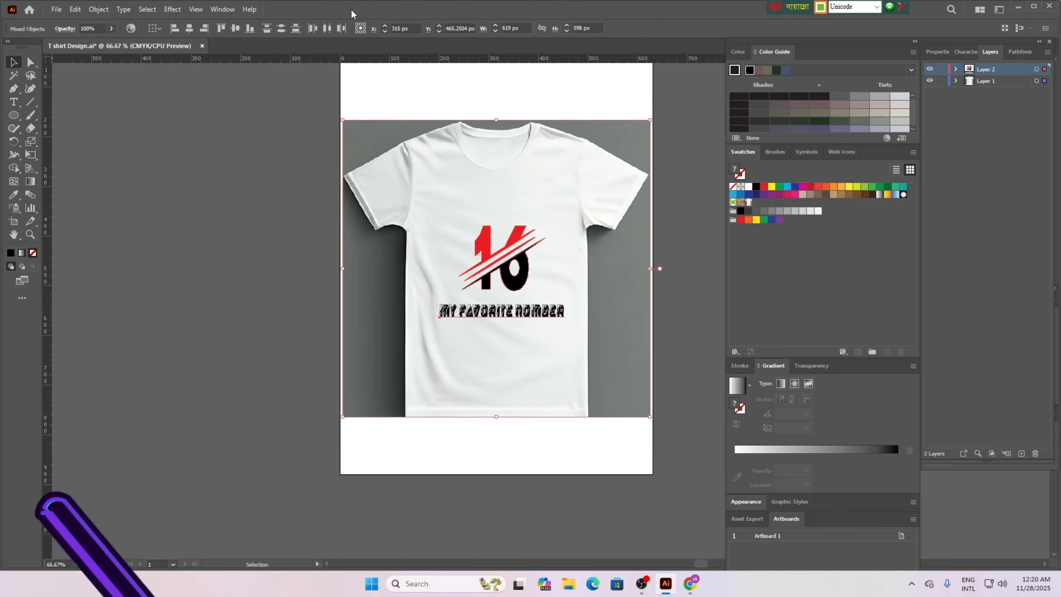
click(203, 29)
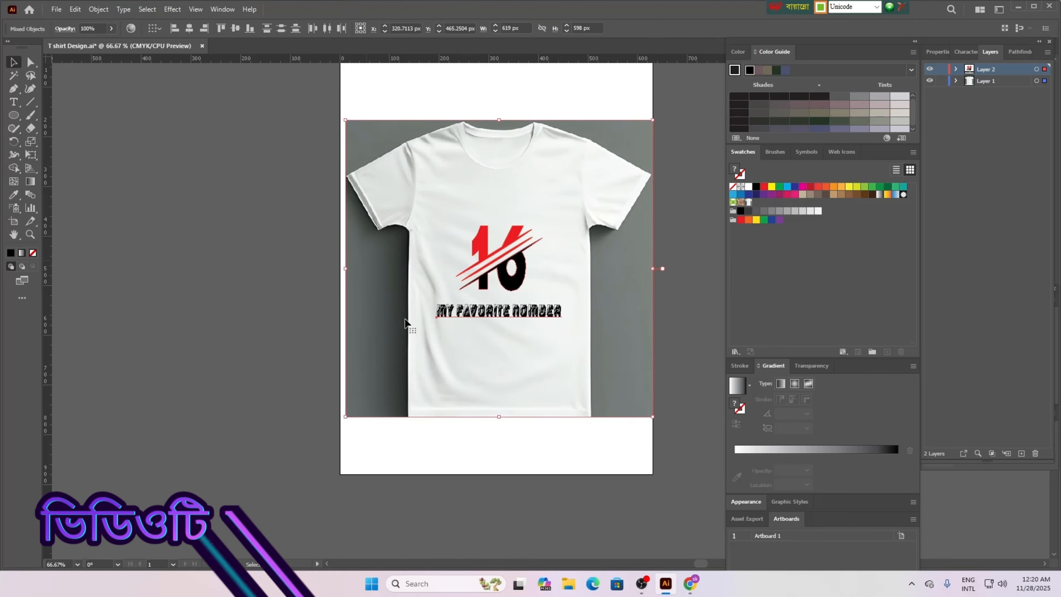
click(558, 459)
scroll(676, 375, up, 3)
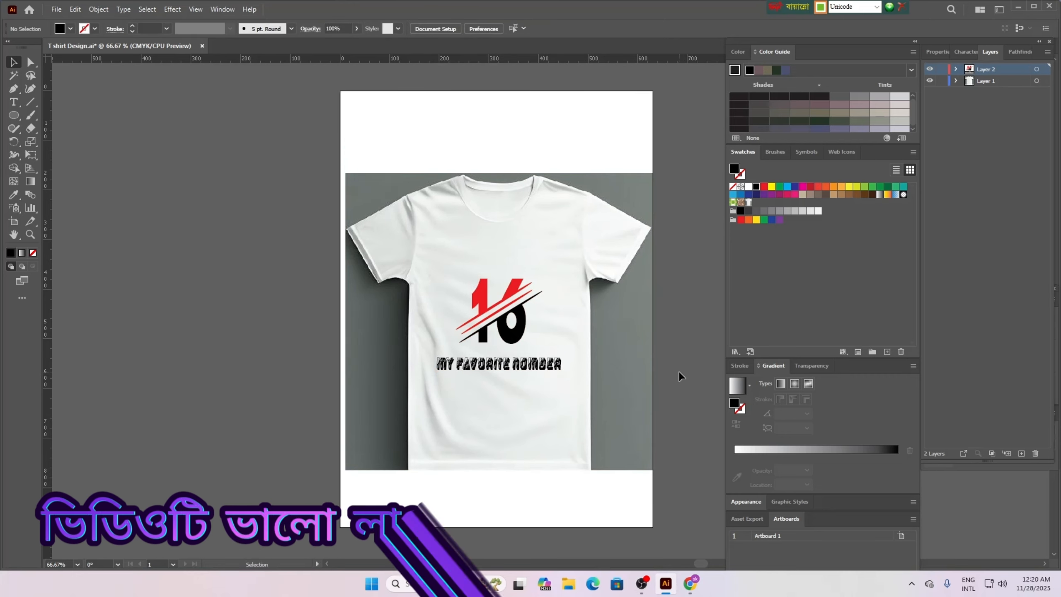